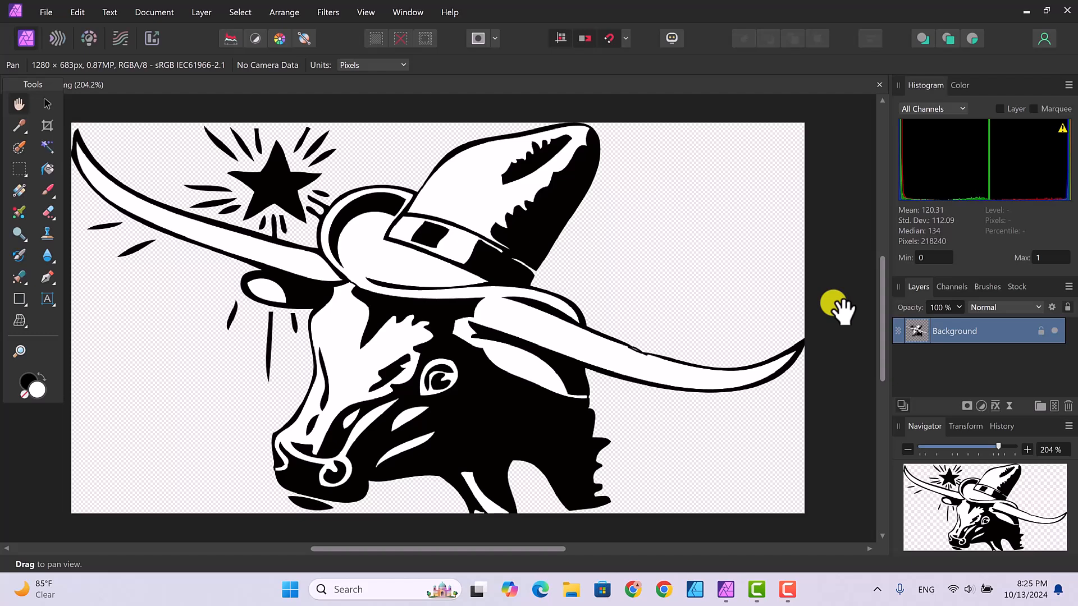
Step: Create a Press Ready landscape Letter document, 11 × 8.5 in at 300 DPI in CMYK/8, with margins turned off
{"action": "left_click", "coordinate": [43, 12]}
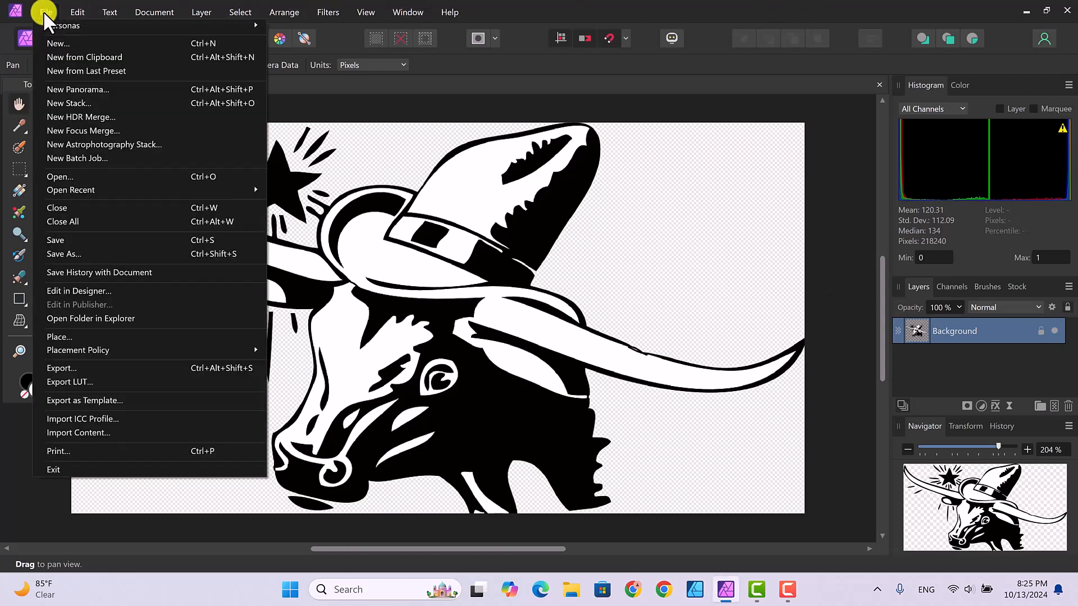
{"action": "left_click", "coordinate": [48, 42]}
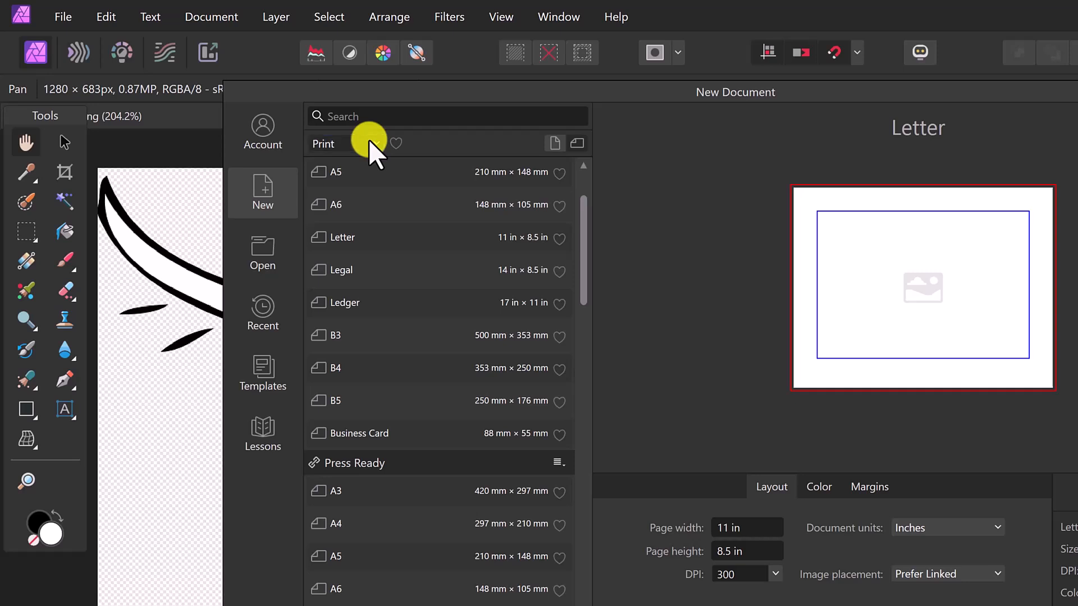
{"action": "left_click", "coordinate": [374, 141]}
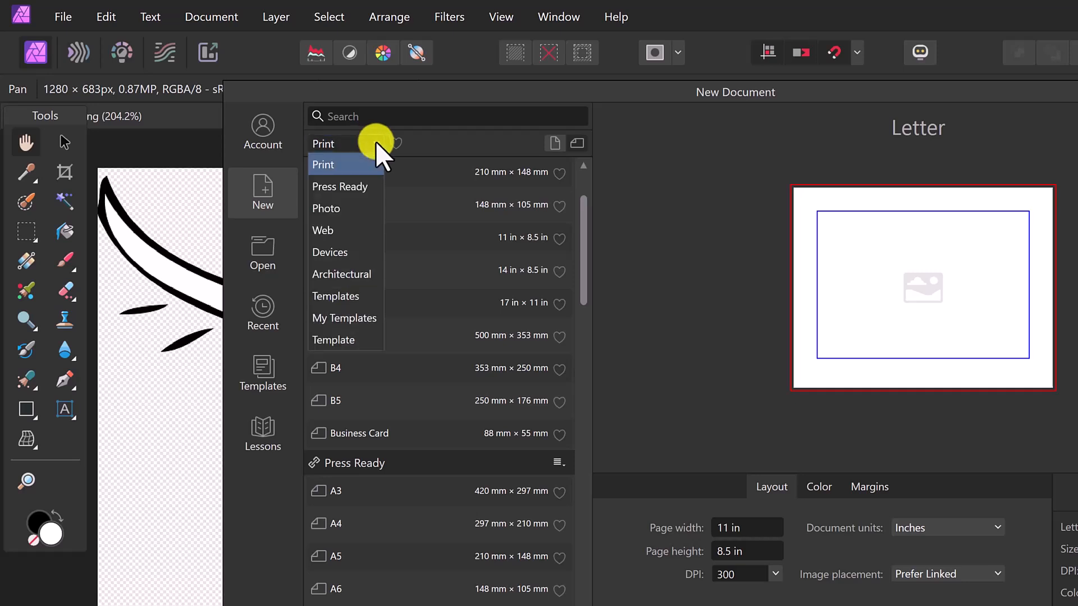
{"action": "left_click", "coordinate": [354, 188]}
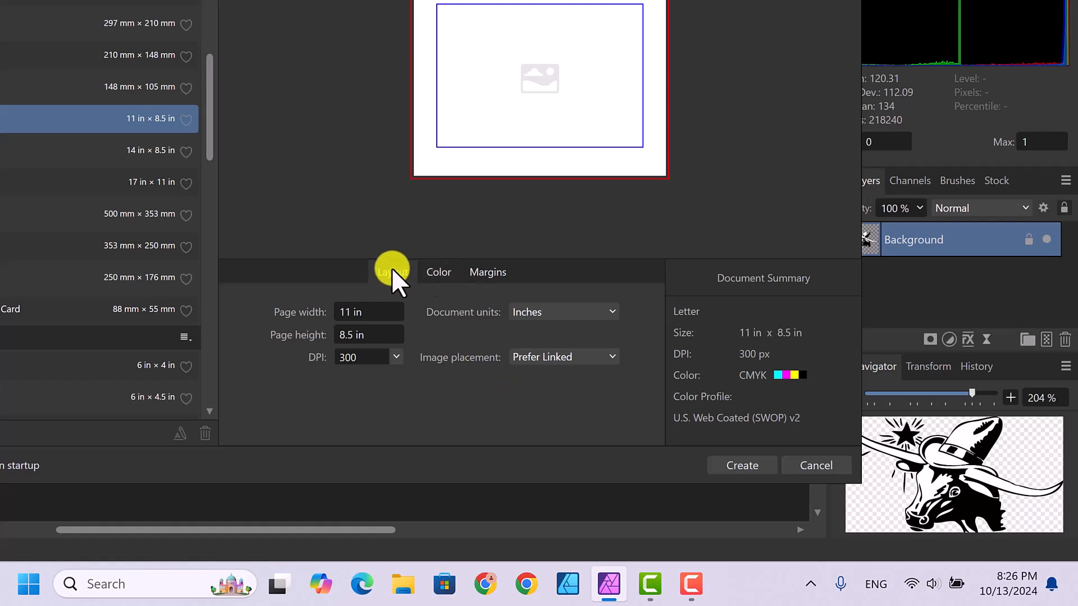
{"action": "left_click", "coordinate": [440, 272]}
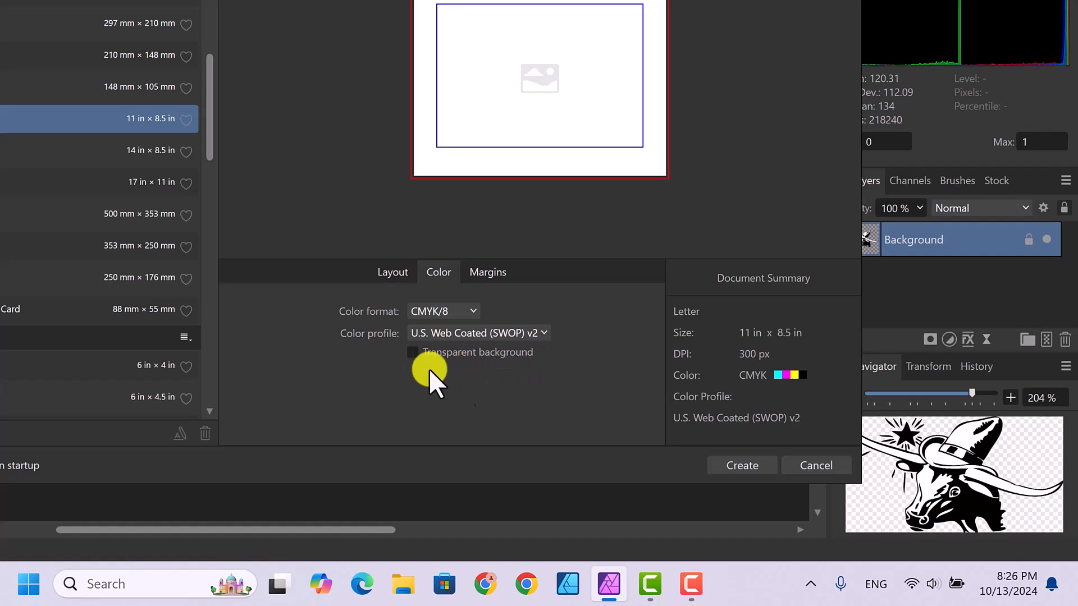
{"action": "left_click", "coordinate": [489, 272]}
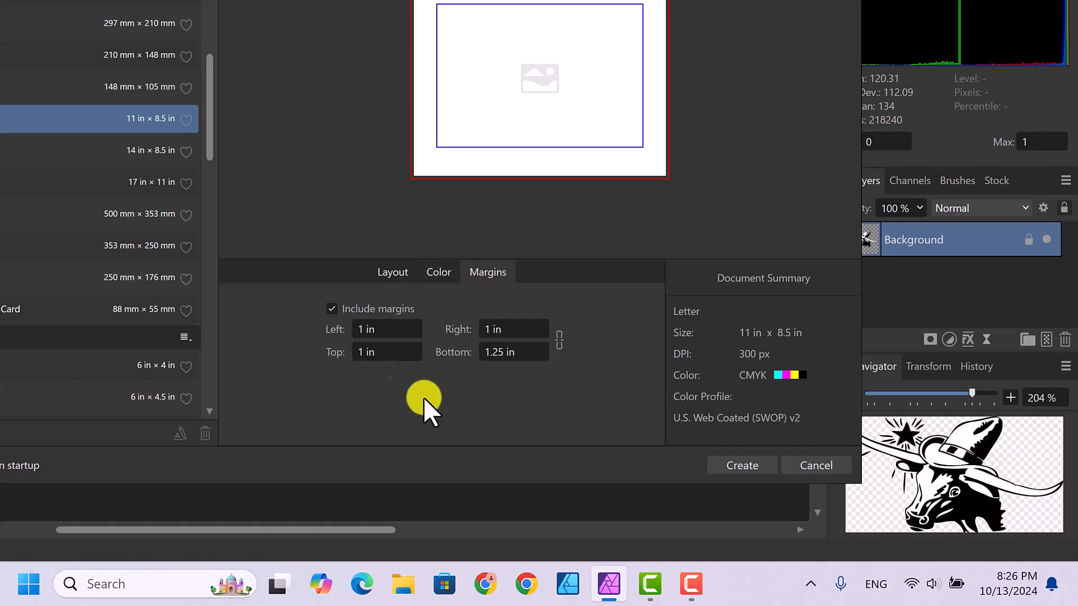
{"action": "left_click", "coordinate": [332, 308]}
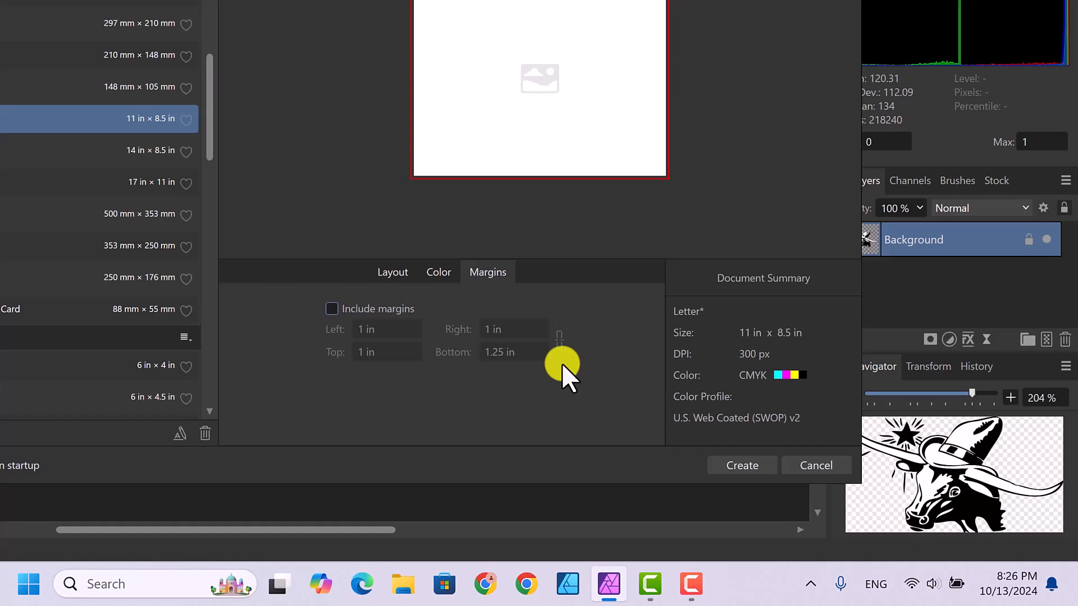
{"action": "left_click", "coordinate": [737, 466]}
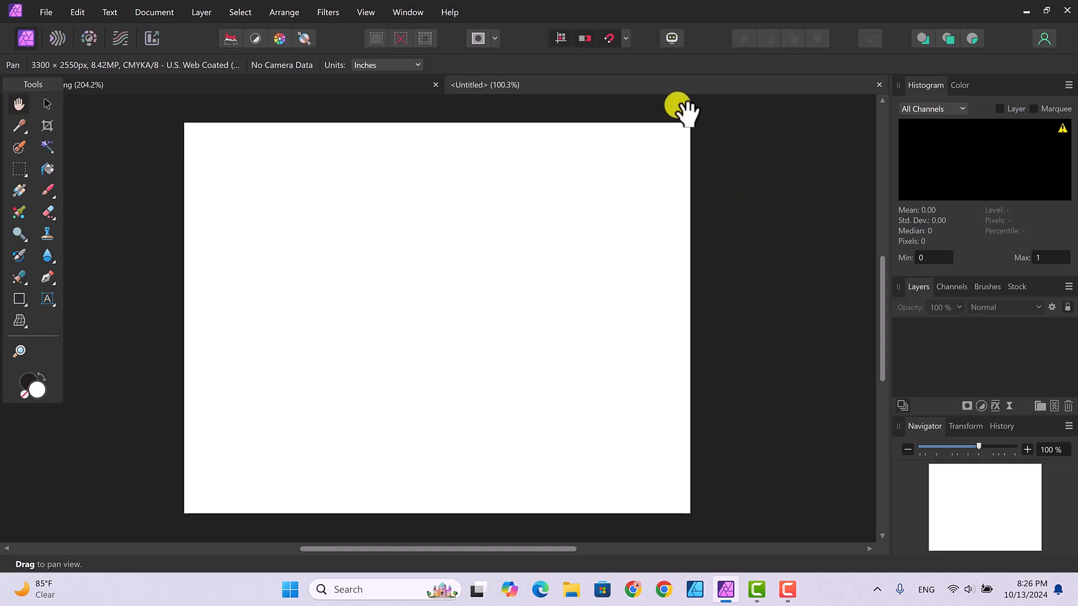
Step: Add an empty pixel layer to the new untitled document
{"action": "left_click", "coordinate": [212, 79]}
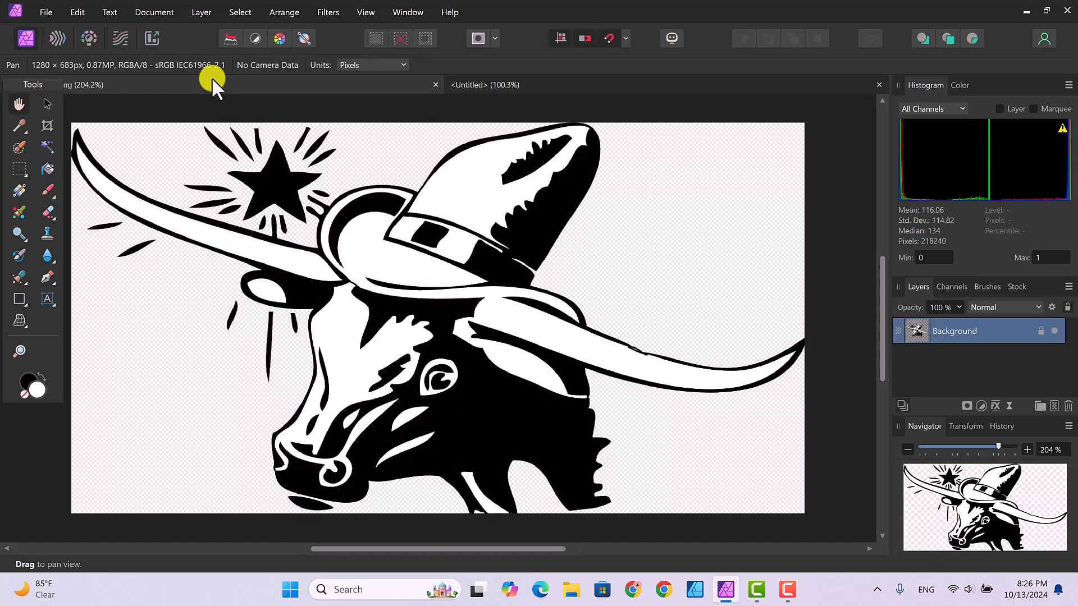
{"action": "left_click", "coordinate": [577, 85]}
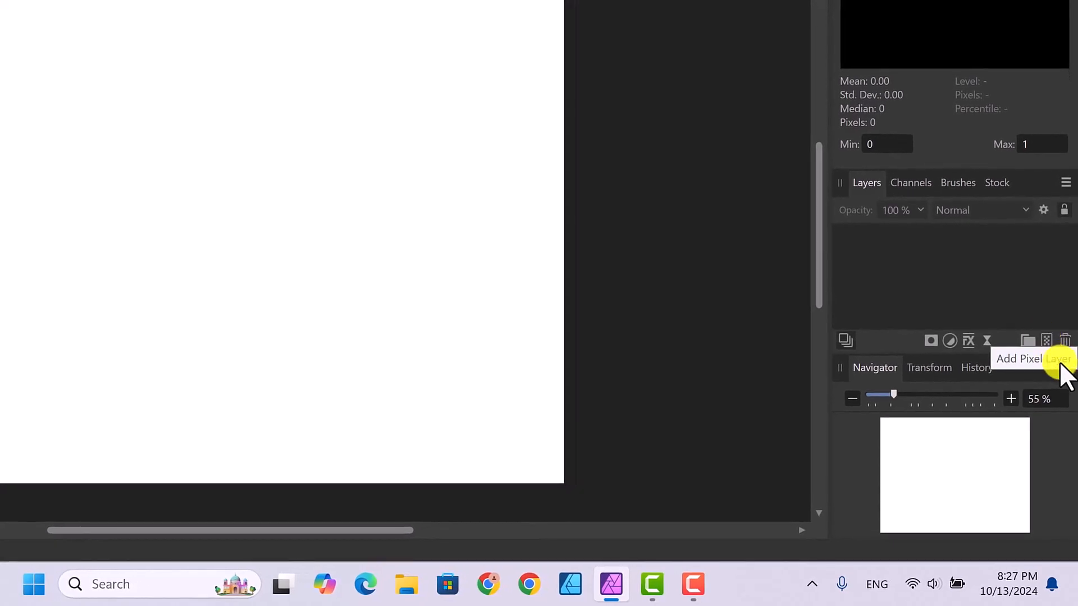
{"action": "left_click", "coordinate": [1046, 339]}
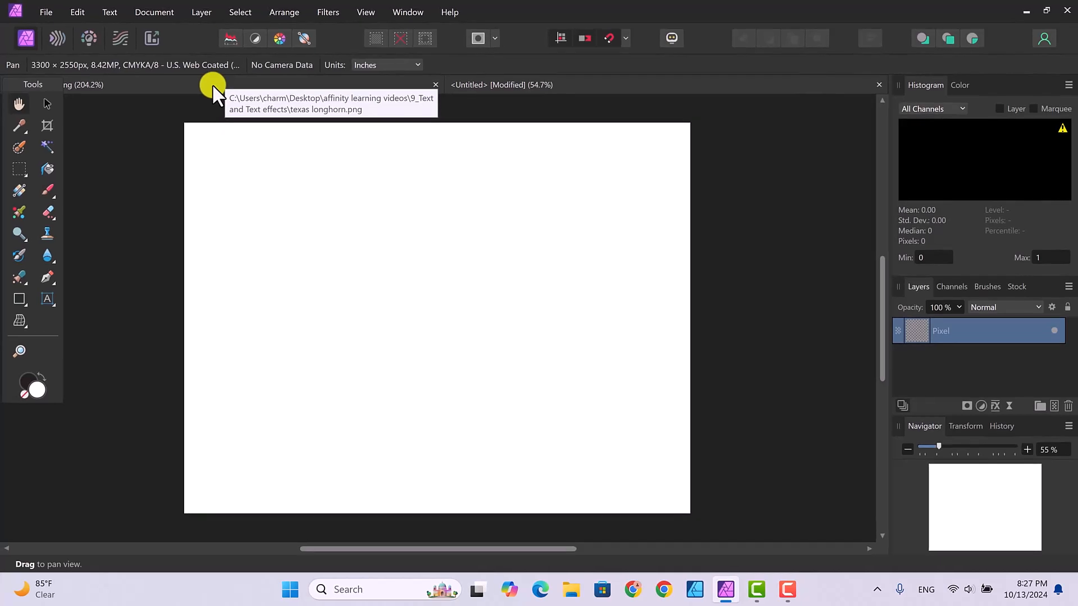
Step: Copy the longhorn artwork from texas longhorn.png and paste it into the untitled document above the pixel layer
{"action": "left_click", "coordinate": [211, 83]}
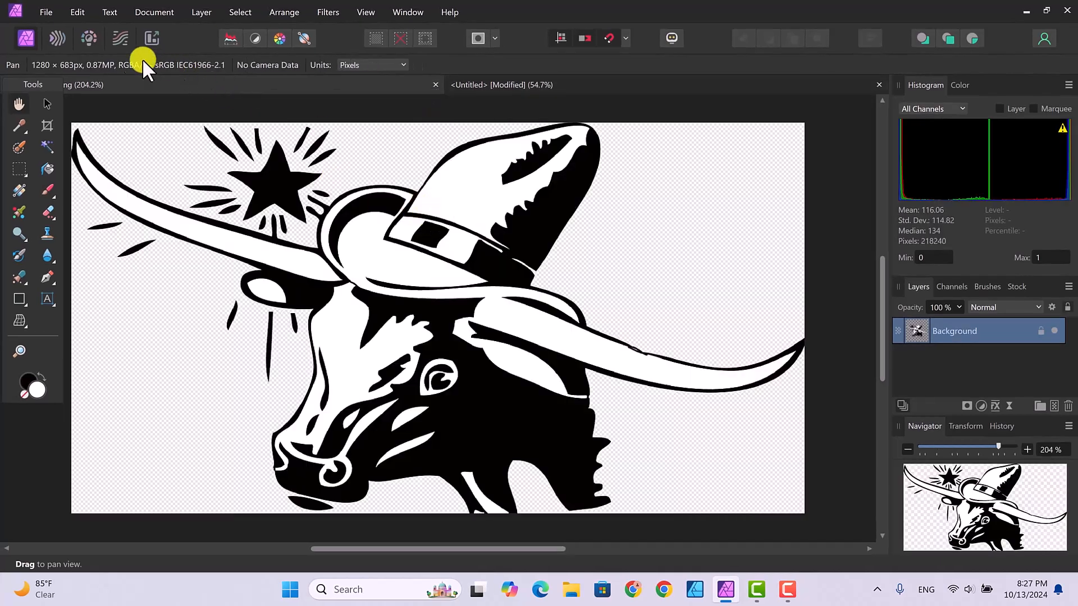
{"action": "left_click", "coordinate": [73, 11]}
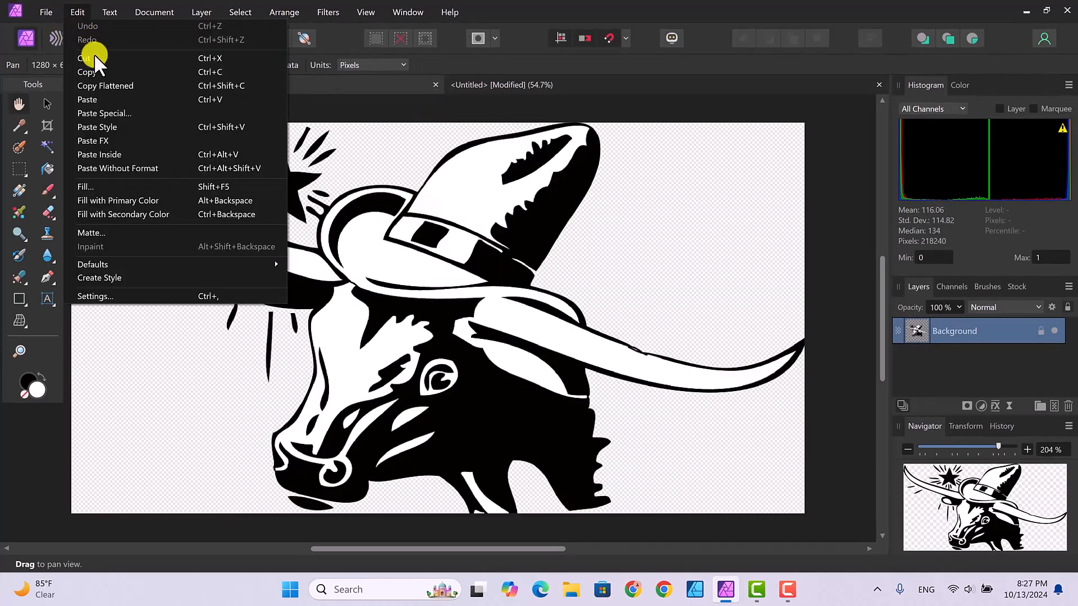
{"action": "left_click", "coordinate": [95, 68]}
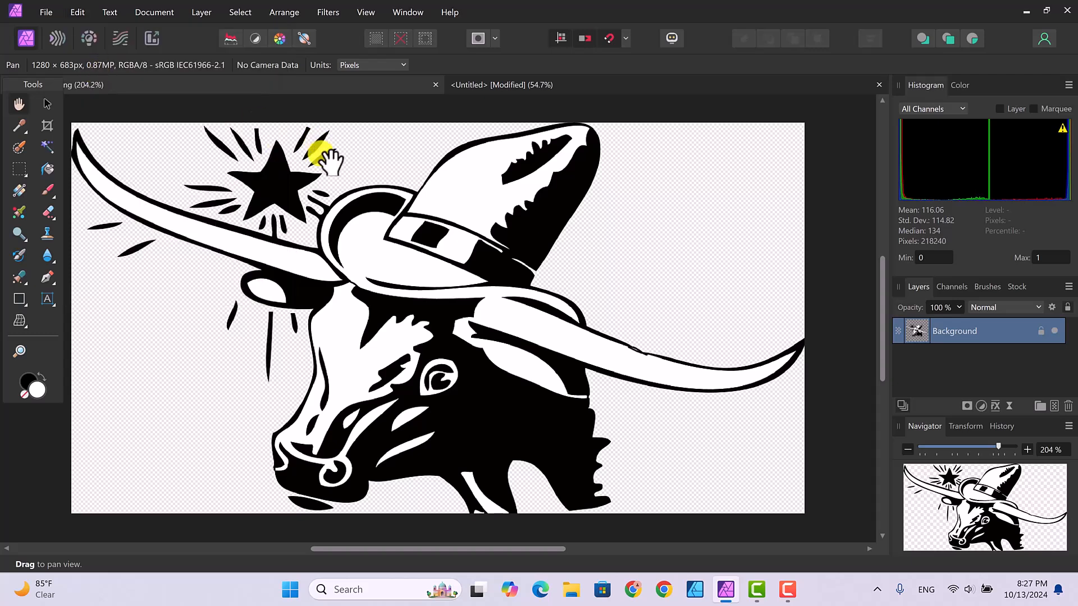
{"action": "left_click", "coordinate": [571, 84]}
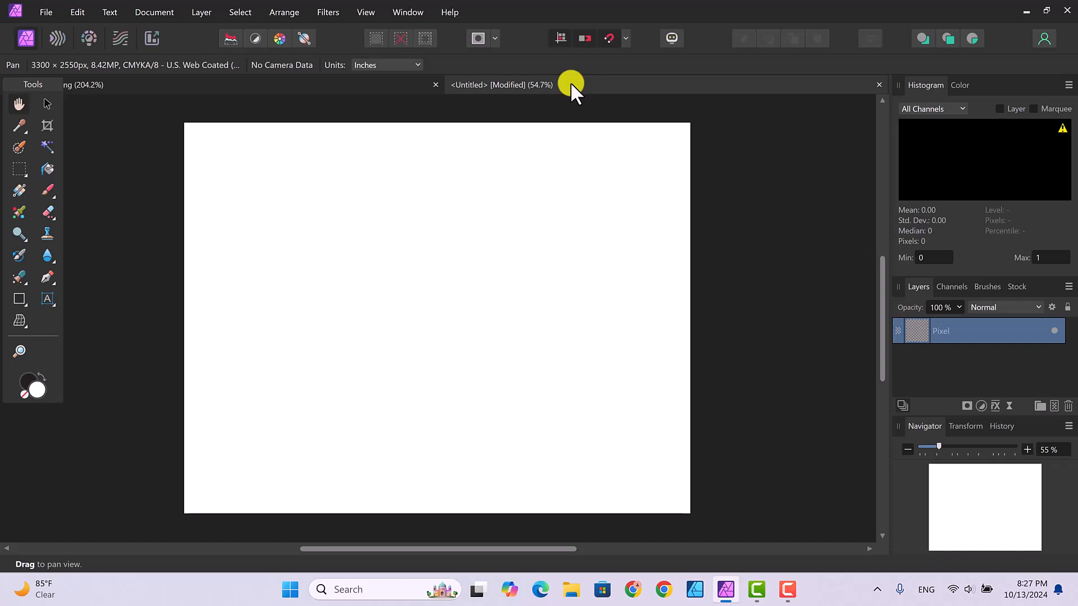
{"action": "left_click", "coordinate": [73, 9]}
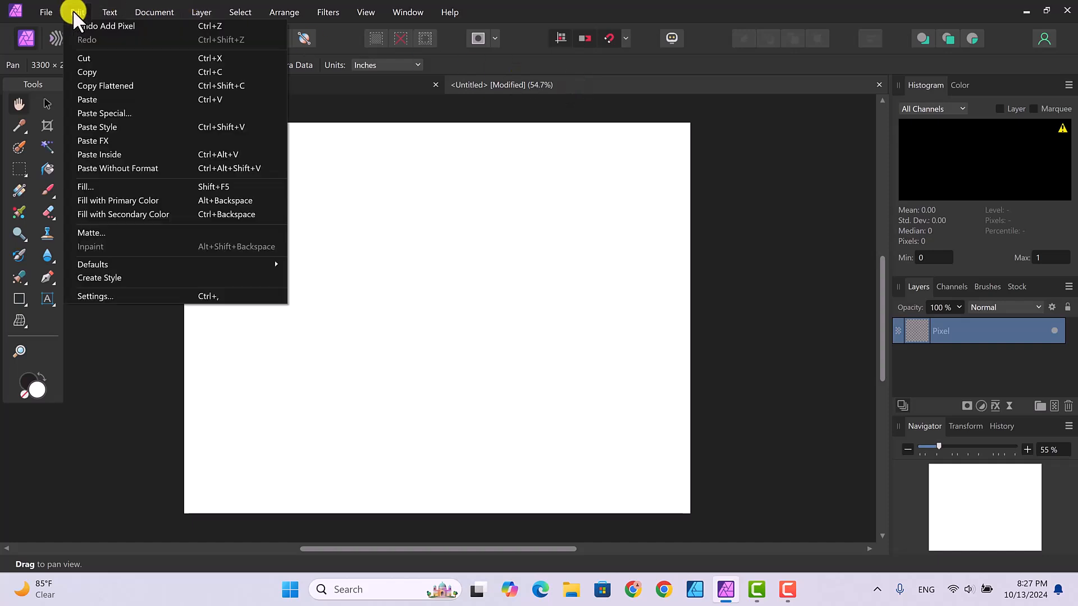
{"action": "left_click", "coordinate": [88, 97]}
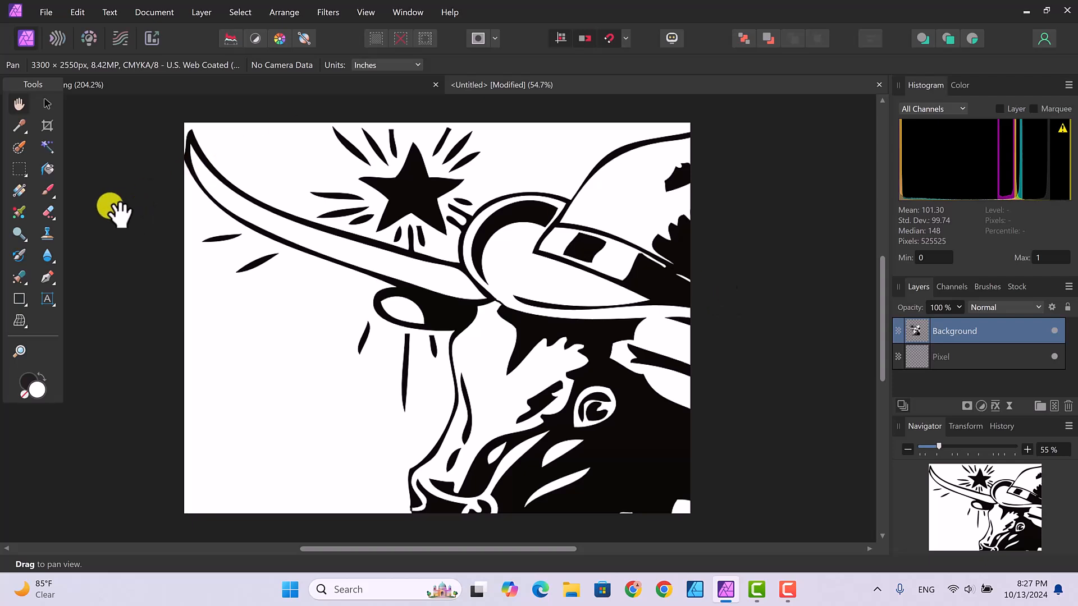
Step: Scale the pasted longhorn down proportionally and place it in the upper part of the page with both horns inside the edges
{"action": "left_click", "coordinate": [45, 104]}
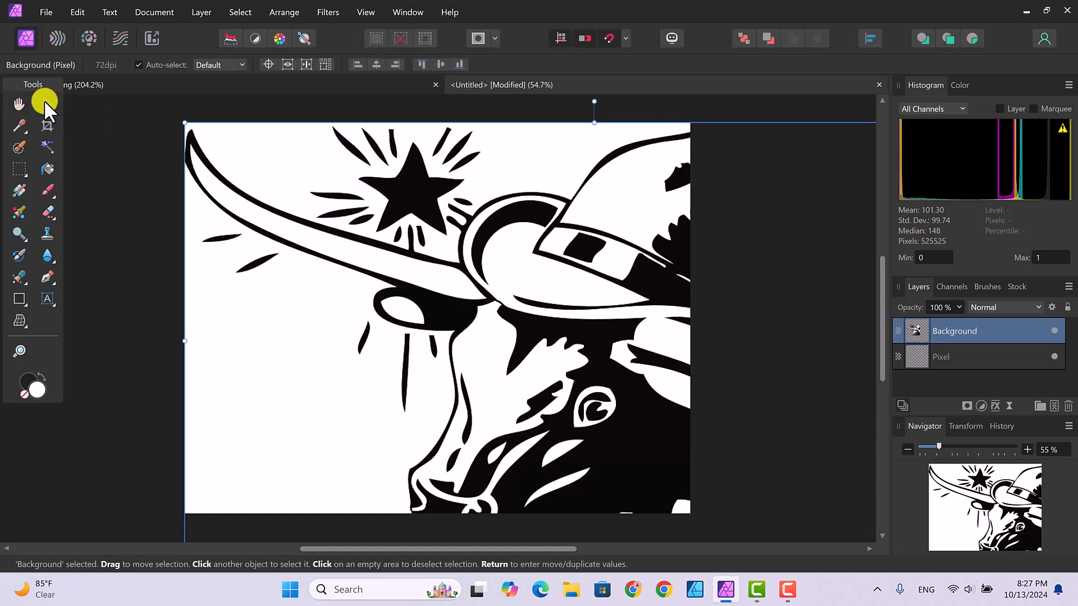
{"action": "left_click_drag", "start_coordinate": [184, 123], "coordinate": [363, 235]}
{"action": "left_click_drag", "start_coordinate": [544, 292], "coordinate": [356, 204]}
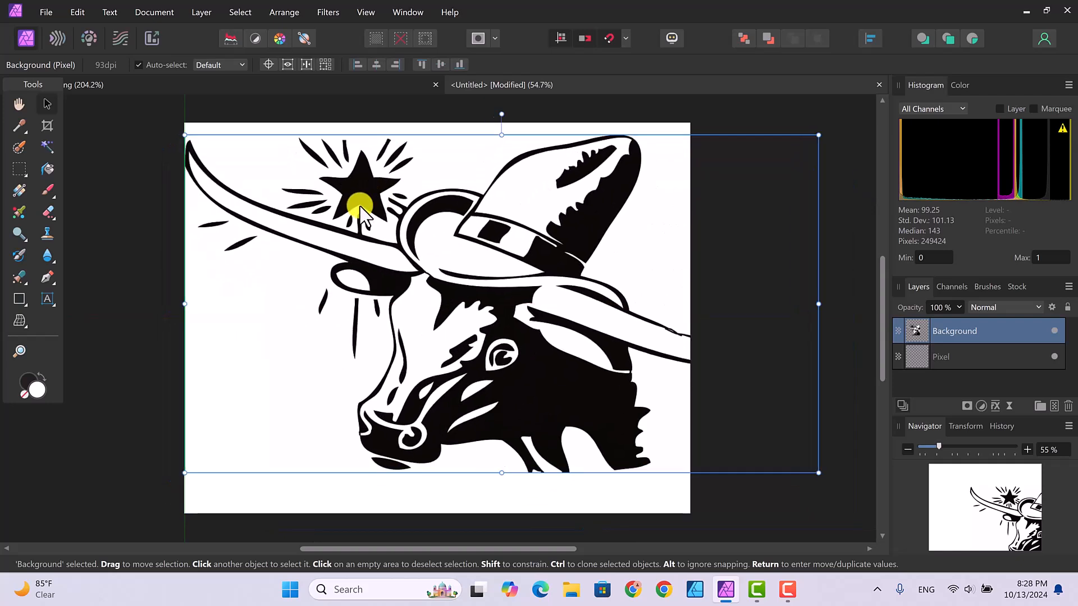
{"action": "left_click_drag", "start_coordinate": [818, 133], "coordinate": [625, 178]}
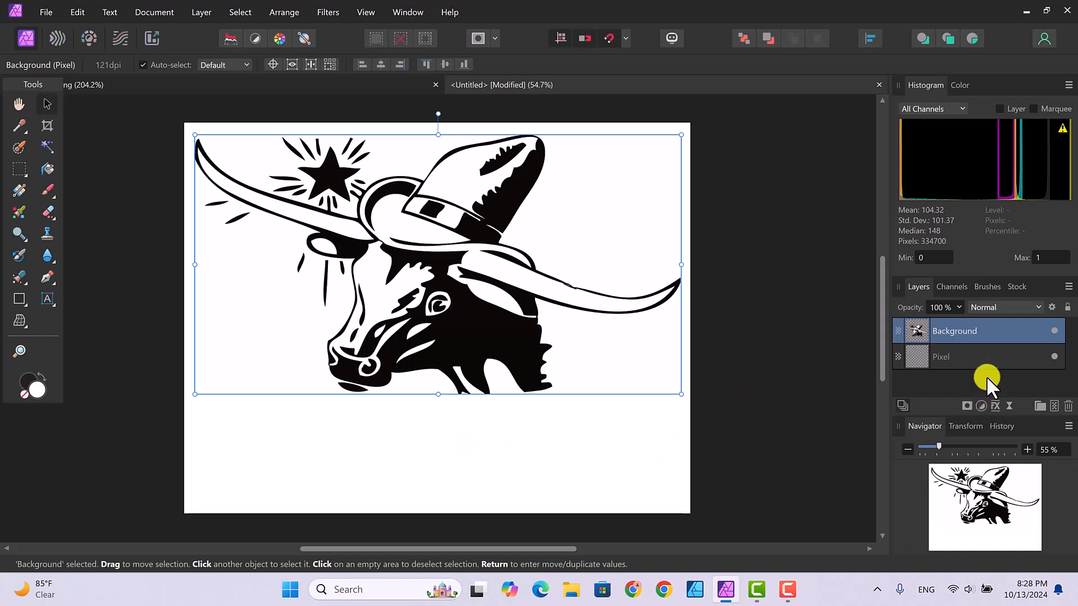
Step: Fill the Pixel layer beneath the longhorn with the custom orange FF6D00 at 100% opacity
{"action": "left_click", "coordinate": [968, 356]}
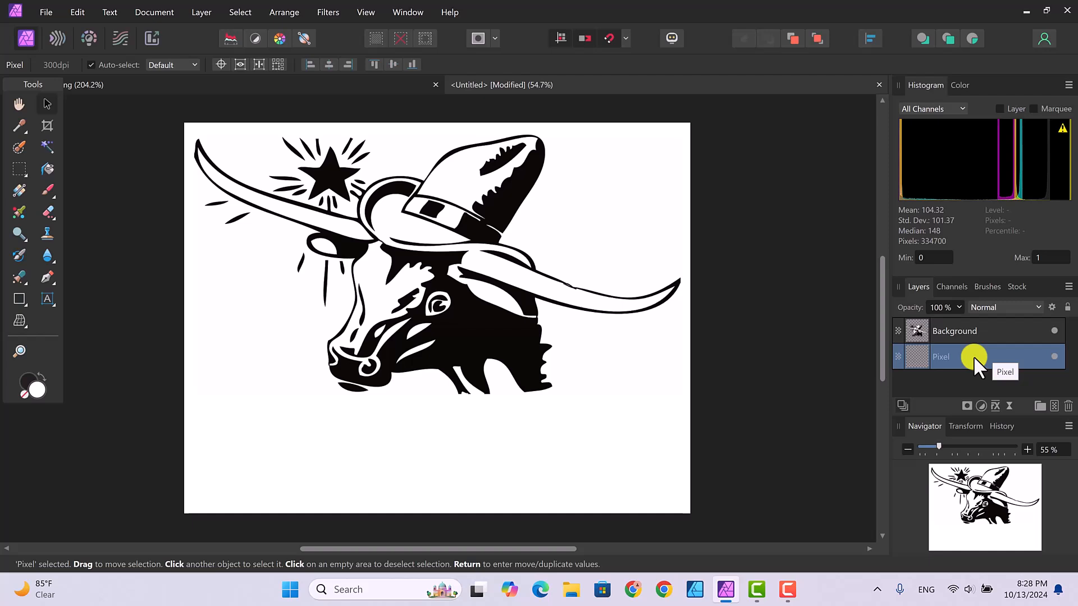
{"action": "left_click", "coordinate": [79, 14]}
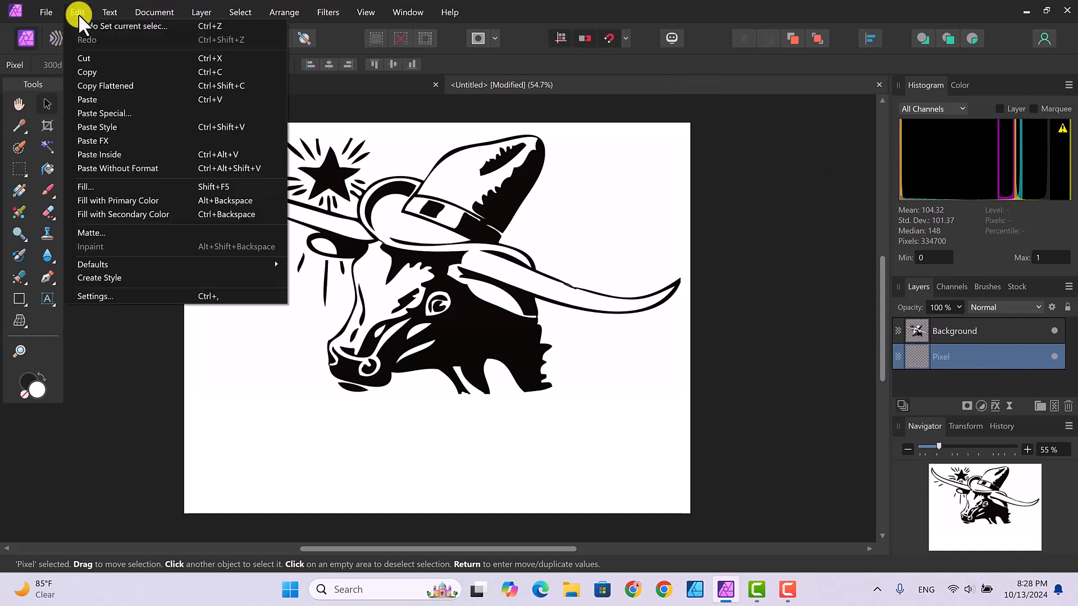
{"action": "left_click", "coordinate": [83, 188]}
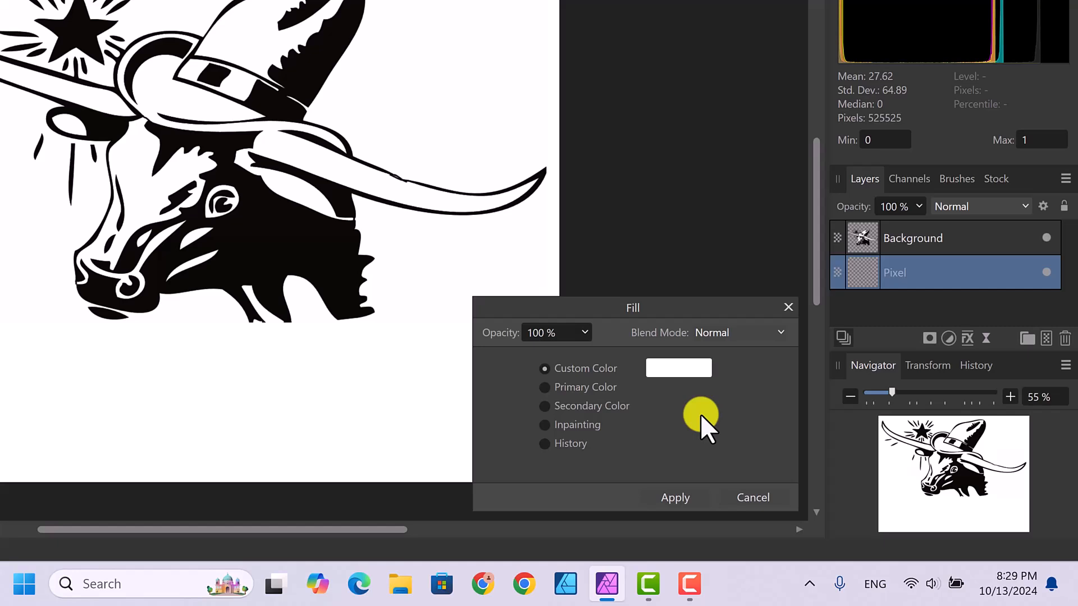
{"action": "left_click", "coordinate": [673, 366]}
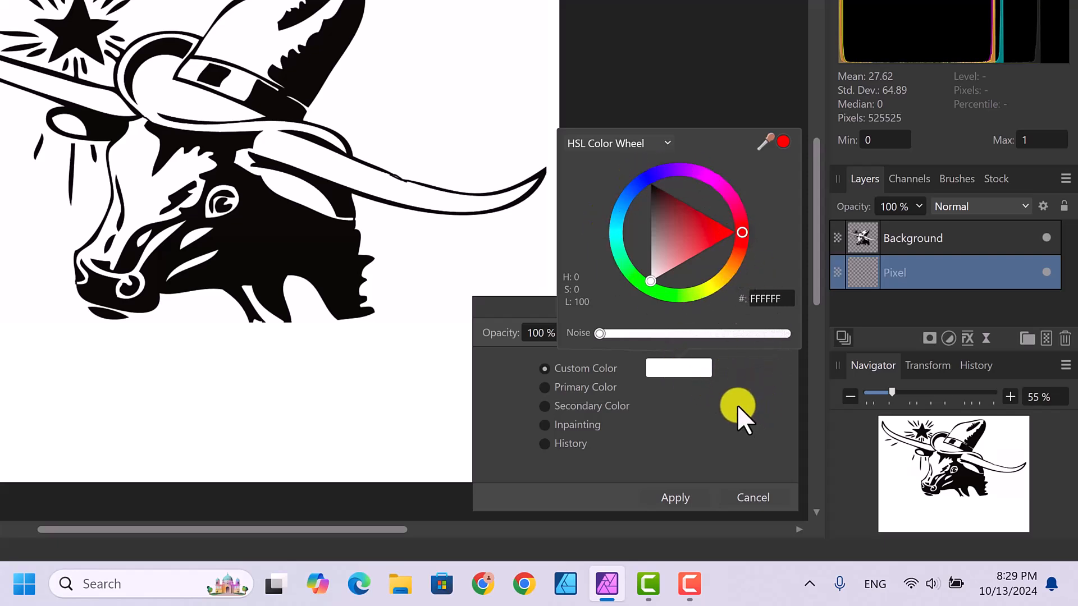
{"action": "left_click", "coordinate": [741, 231]}
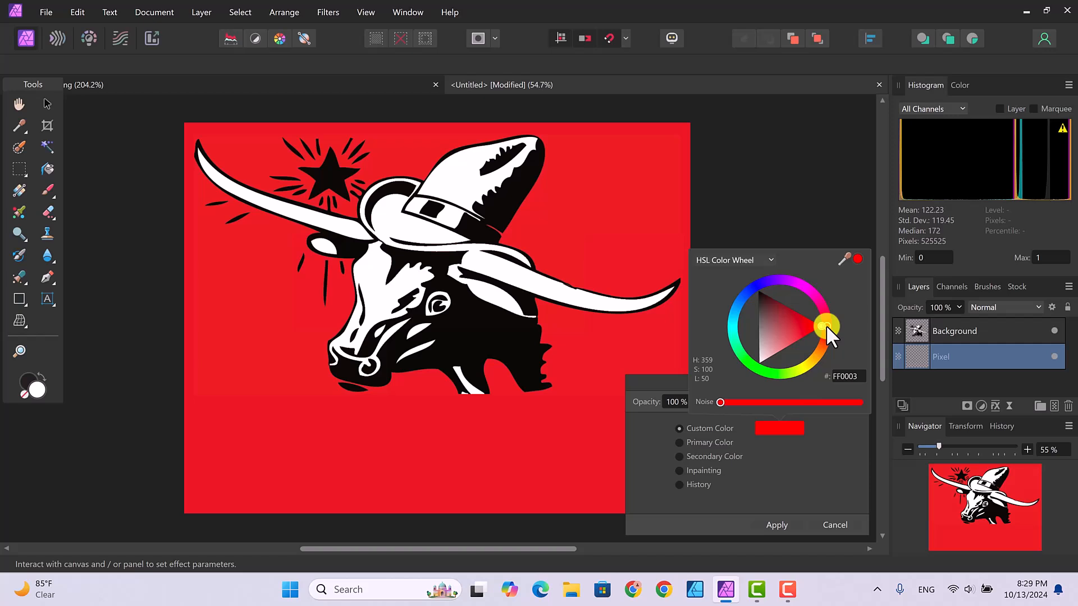
{"action": "left_click_drag", "start_coordinate": [826, 329], "coordinate": [821, 346]}
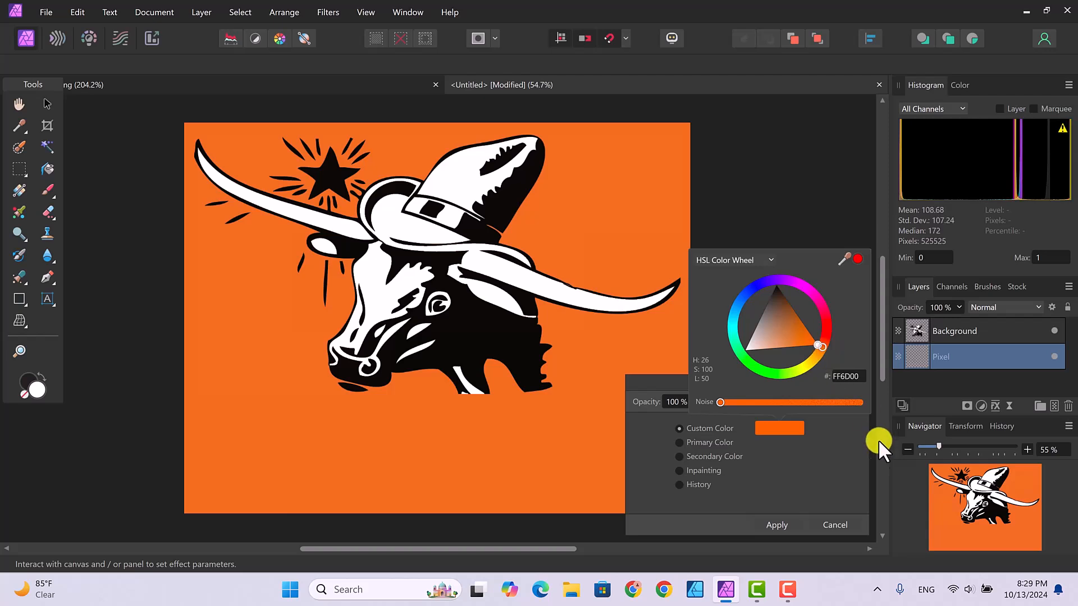
{"action": "left_click", "coordinate": [778, 524]}
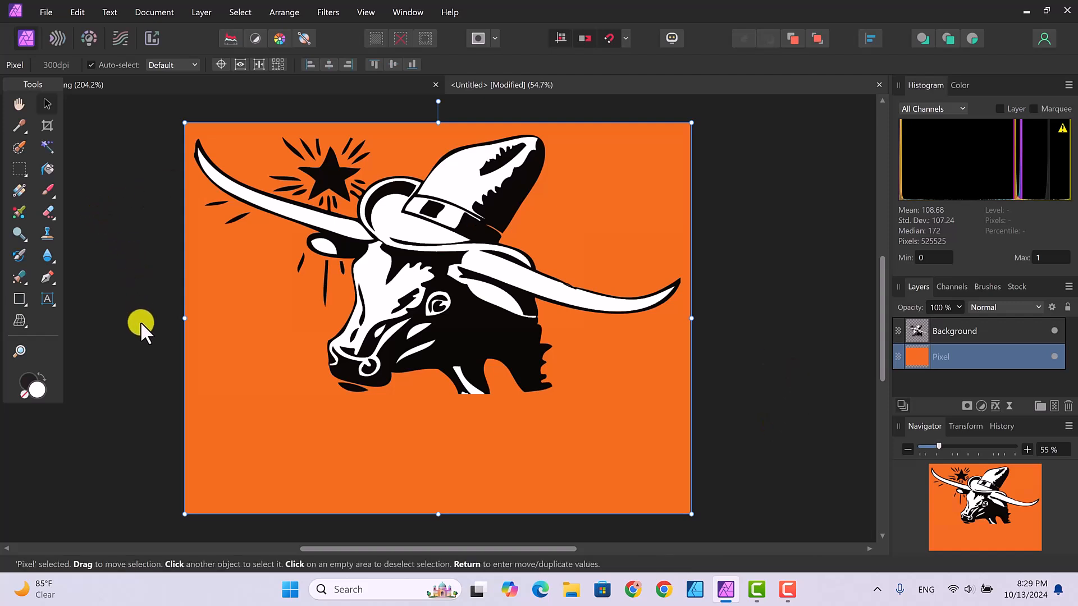
Step: Add the art text "Hookem!" below the longhorn at about 67.6 pt
{"action": "left_click", "coordinate": [48, 299]}
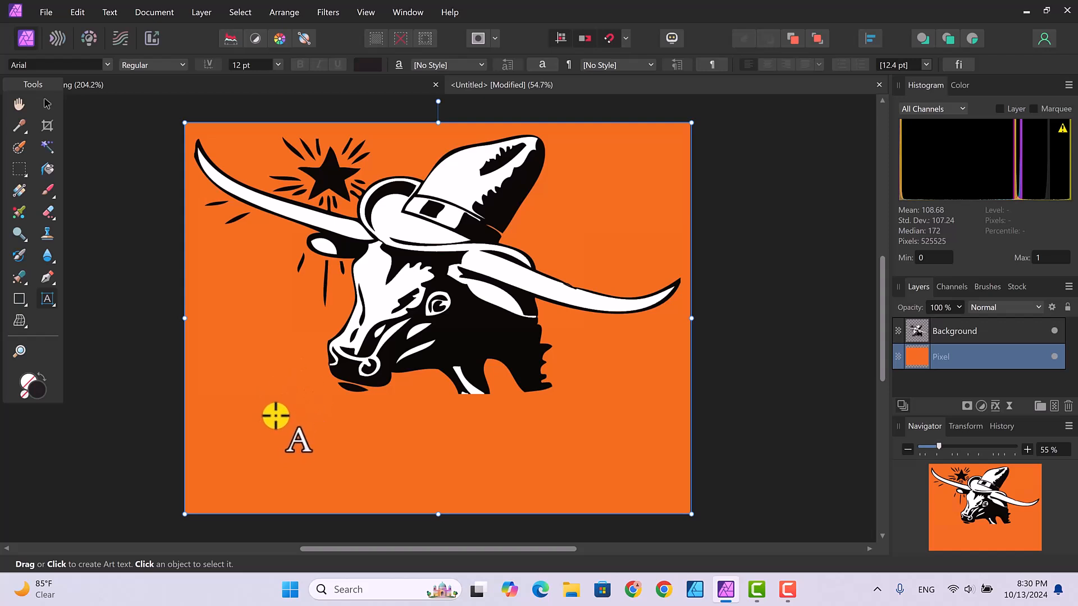
{"action": "left_click", "coordinate": [275, 414]}
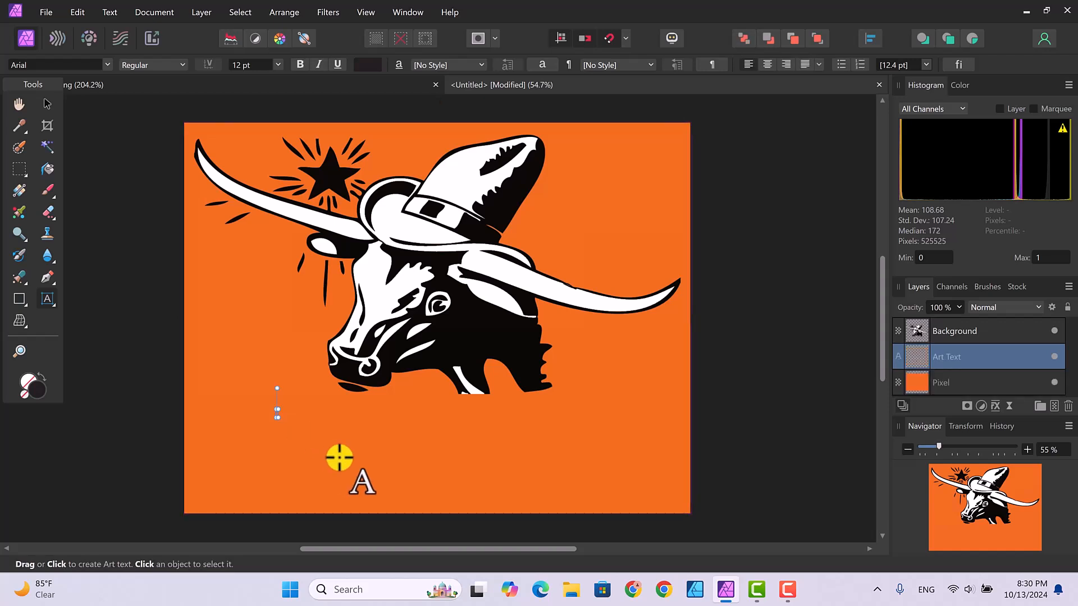
{"action": "left_click_drag", "start_coordinate": [279, 418], "coordinate": [279, 458]}
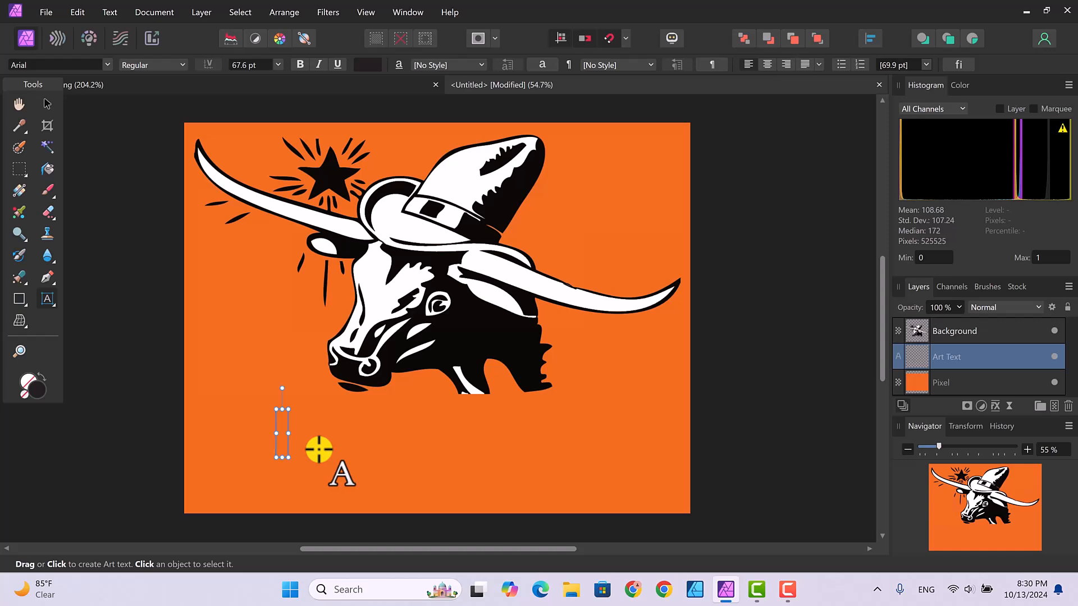
{"action": "type", "text": "Hooke"}
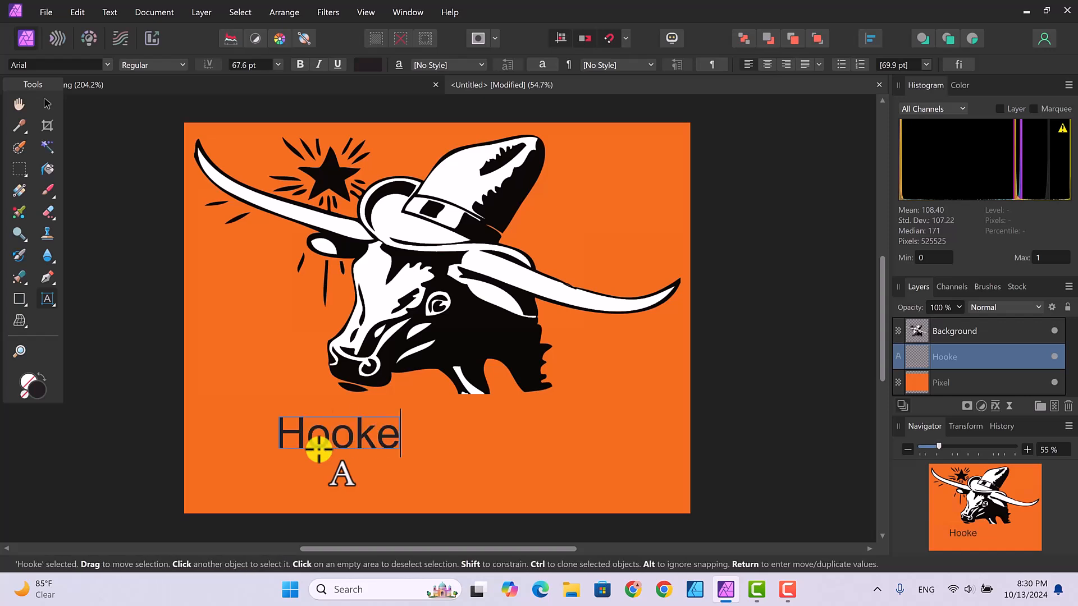
{"action": "type", "text": "m!"}
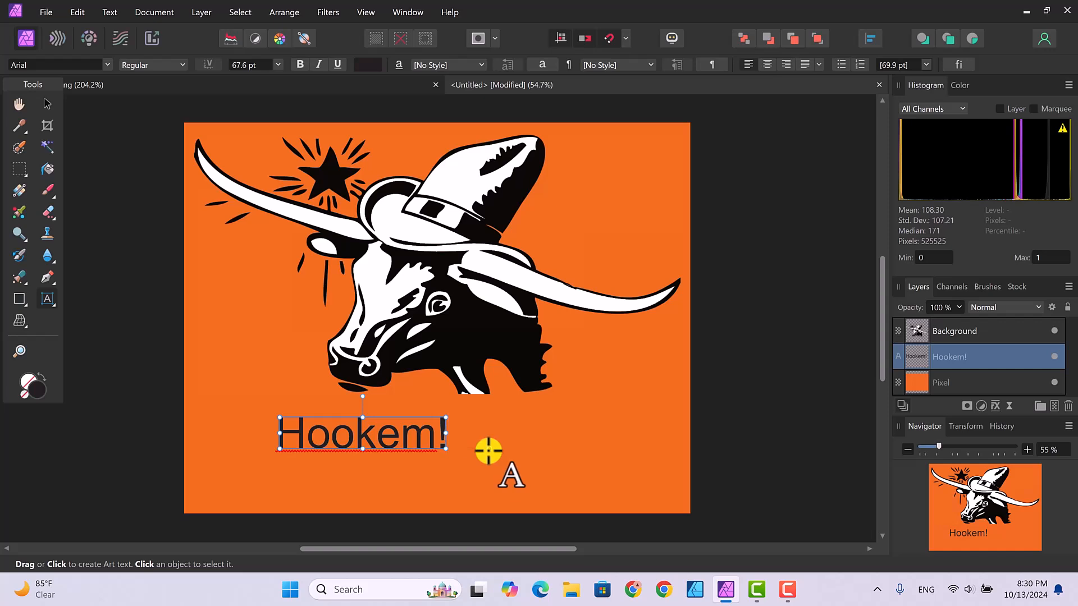
Step: Select all of the "Hookem!" text and change its font to Bangers
{"action": "double_click", "coordinate": [292, 431]}
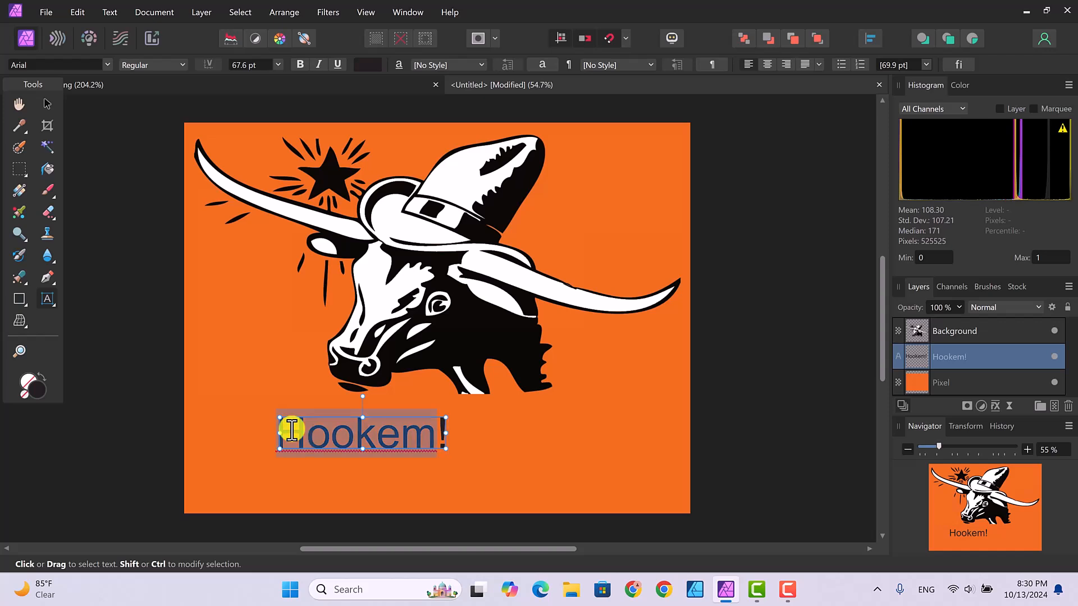
{"action": "left_click", "coordinate": [442, 431]}
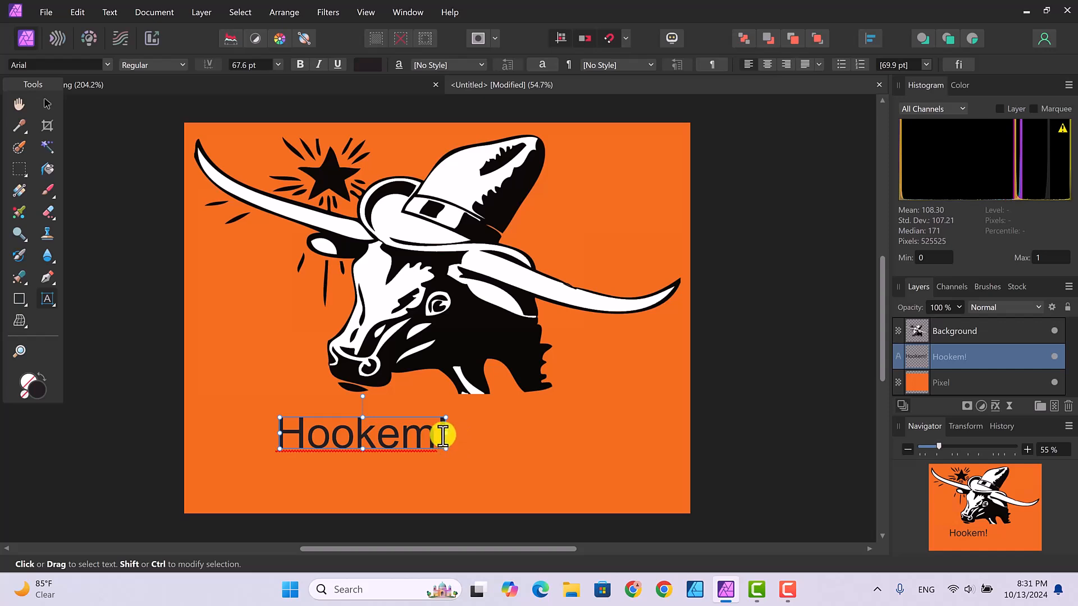
{"action": "left_click_drag", "start_coordinate": [443, 432], "coordinate": [277, 433]}
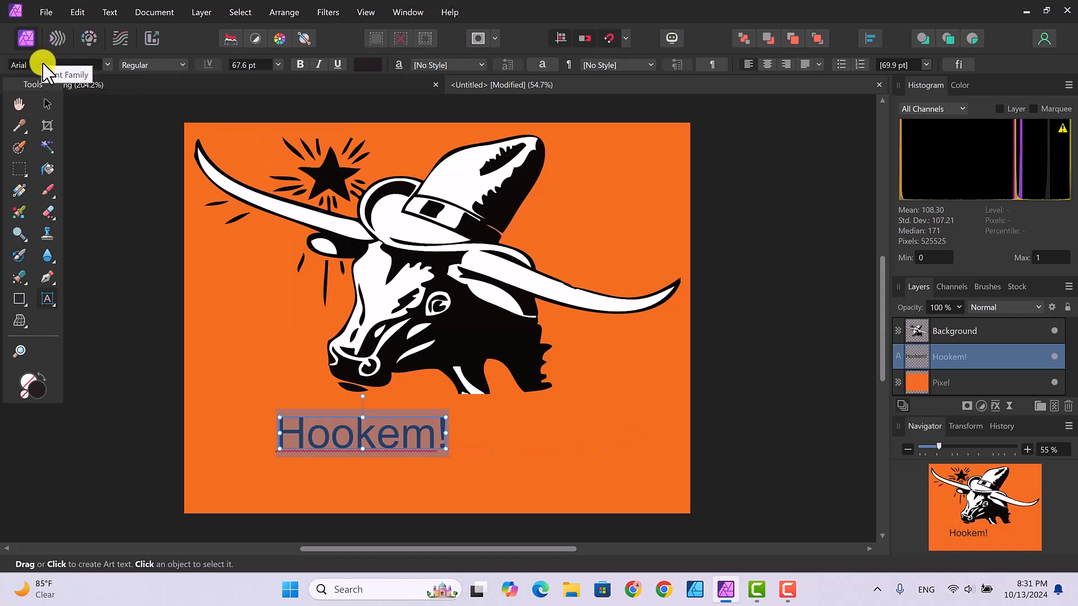
{"action": "left_click", "coordinate": [109, 66]}
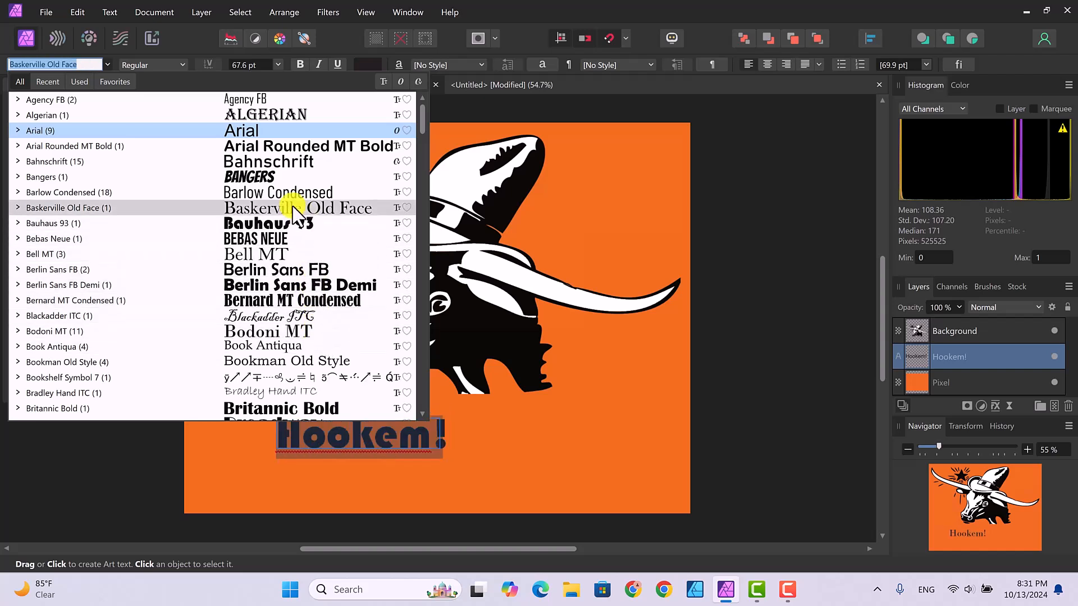
{"action": "left_click", "coordinate": [248, 178]}
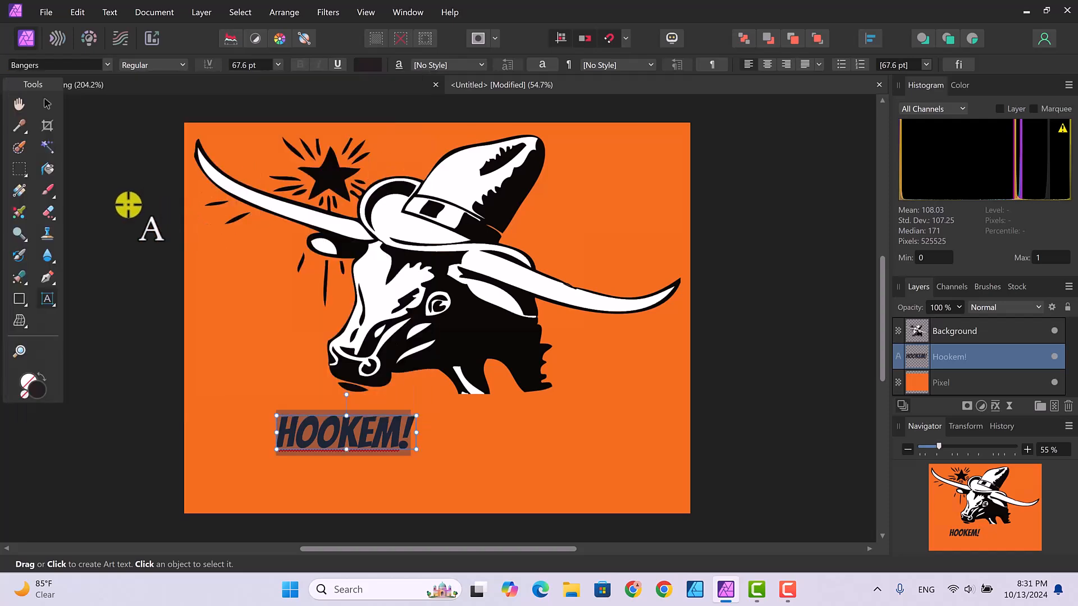
Step: Set the size of the selected "Hookem!" text to 96 pt
{"action": "left_click", "coordinate": [178, 64]}
{"action": "left_click", "coordinate": [171, 63]}
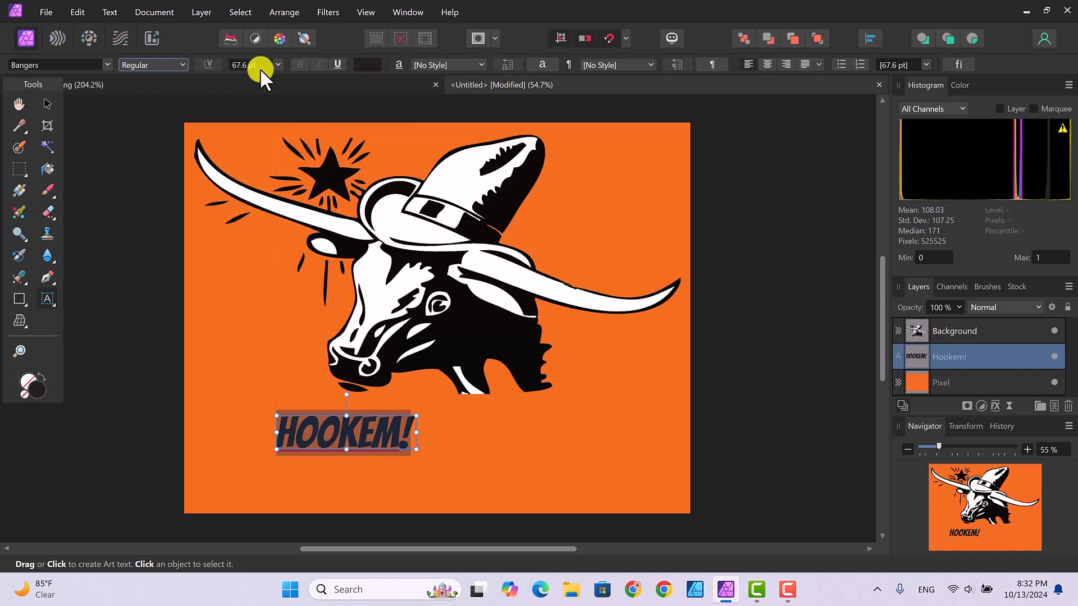
{"action": "left_click", "coordinate": [277, 66]}
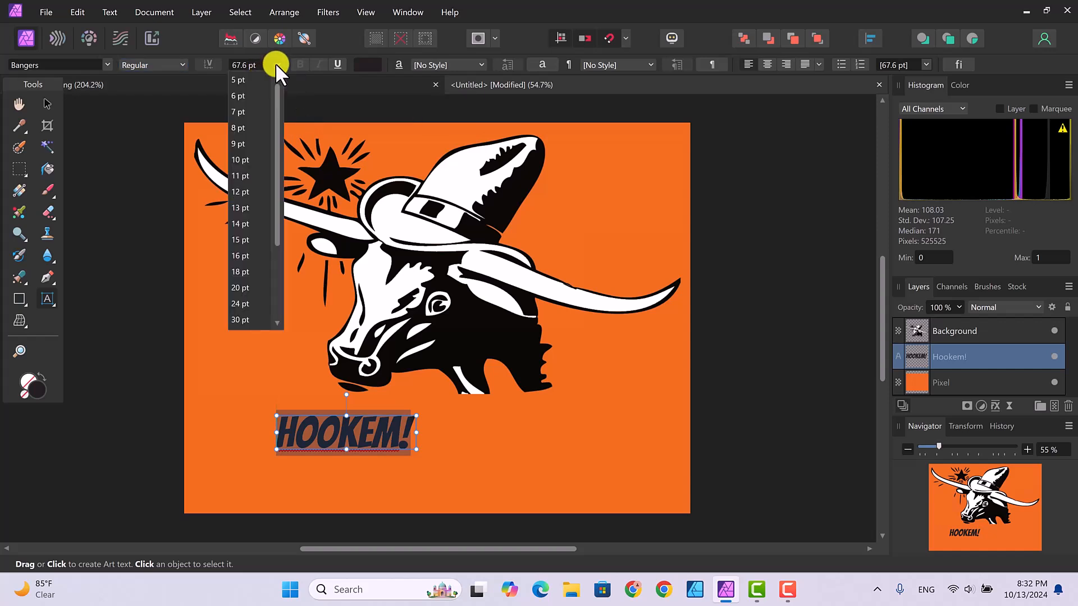
{"action": "scroll", "coordinate": [248, 203], "scroll_direction": "down", "scroll_amount": 2}
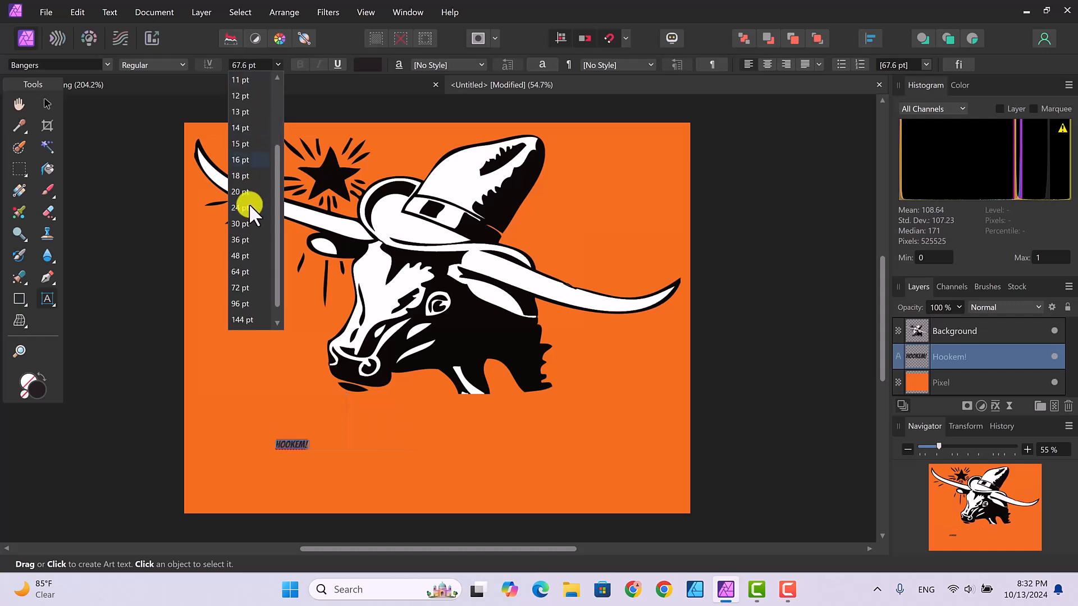
{"action": "scroll", "coordinate": [248, 203], "scroll_direction": "down", "scroll_amount": 1}
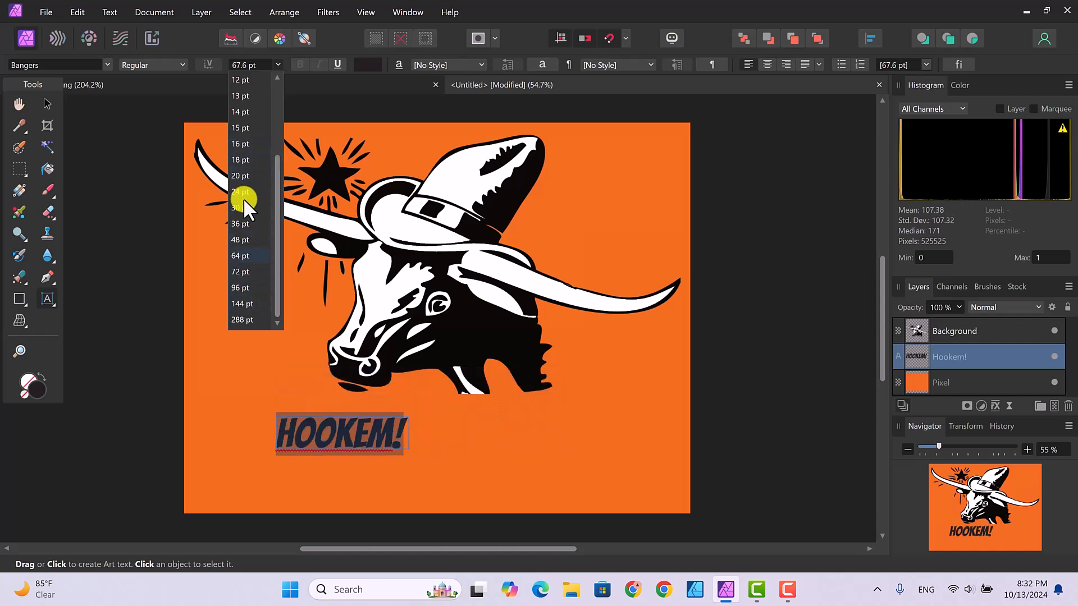
{"action": "left_click", "coordinate": [240, 287]}
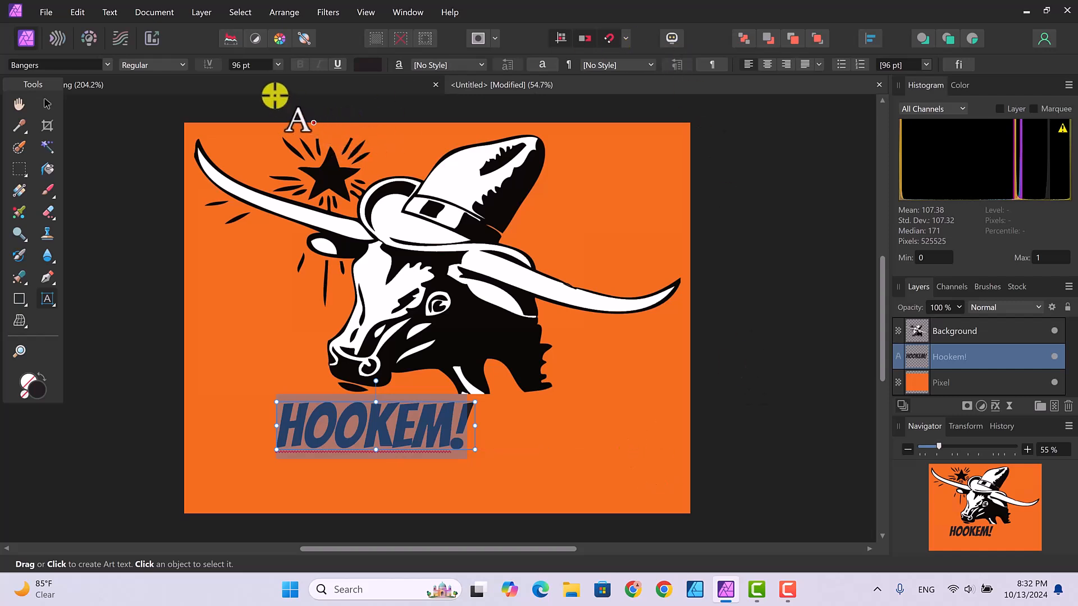
Step: Recolor the "Hookem!" text to the very dark green 102011 using the HSL Color Wheel, and deselect it
{"action": "left_click", "coordinate": [368, 66]}
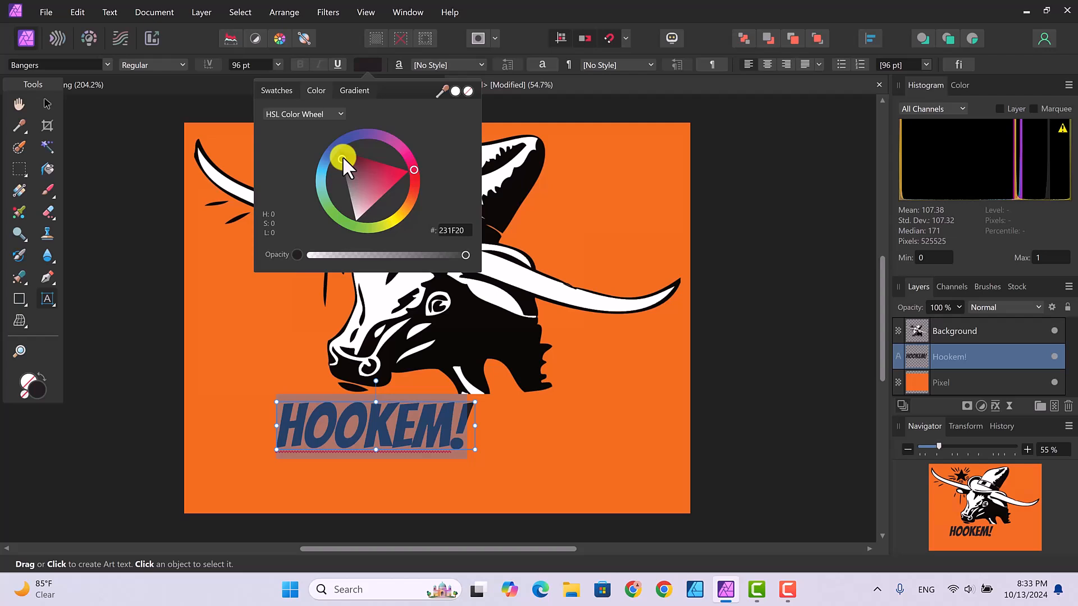
{"action": "mouse_move", "coordinate": [340, 157]}
{"action": "left_mouse_down"}
{"action": "mouse_move", "coordinate": [371, 190]}
{"action": "mouse_move", "coordinate": [344, 153]}
{"action": "left_mouse_up"}
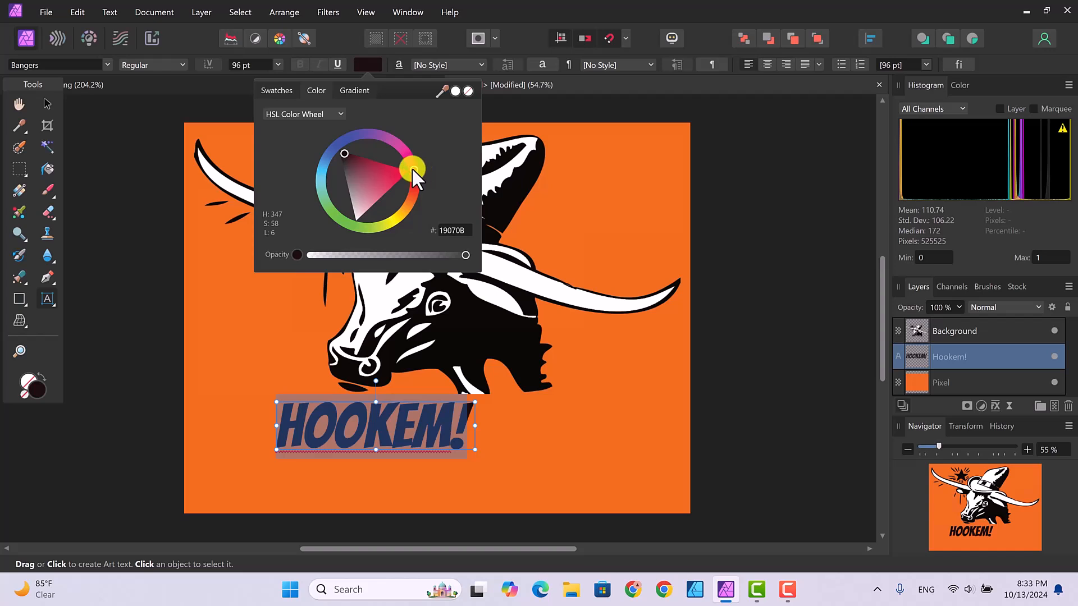
{"action": "left_click_drag", "start_coordinate": [413, 172], "coordinate": [403, 210]}
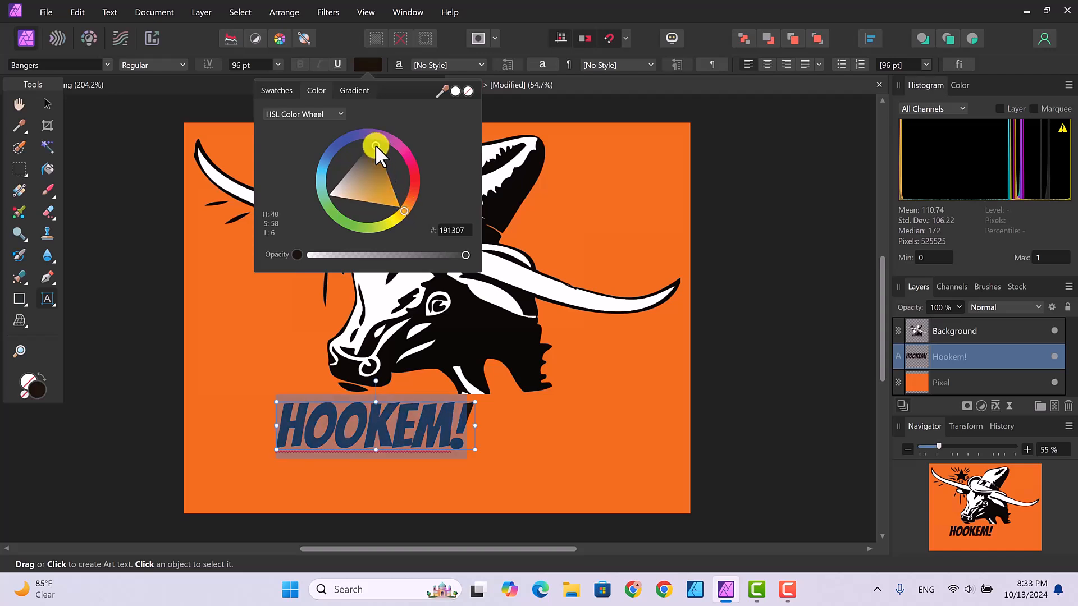
{"action": "mouse_move", "coordinate": [374, 151]}
{"action": "left_mouse_down"}
{"action": "mouse_move", "coordinate": [372, 188]}
{"action": "mouse_move", "coordinate": [375, 143]}
{"action": "left_mouse_up"}
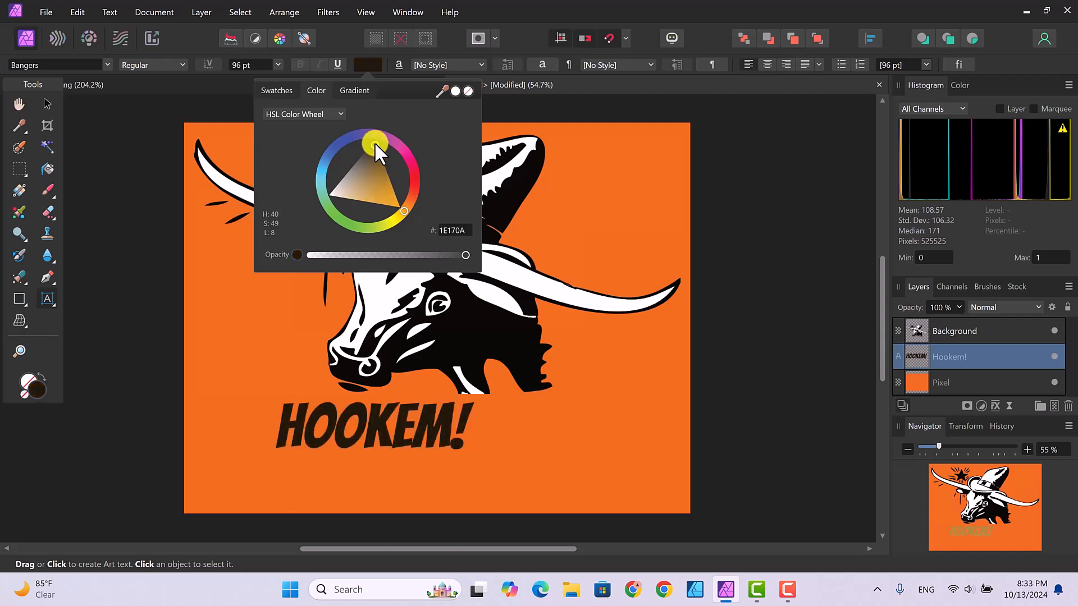
{"action": "left_click_drag", "start_coordinate": [402, 208], "coordinate": [343, 219]}
{"action": "left_click", "coordinate": [358, 187]}
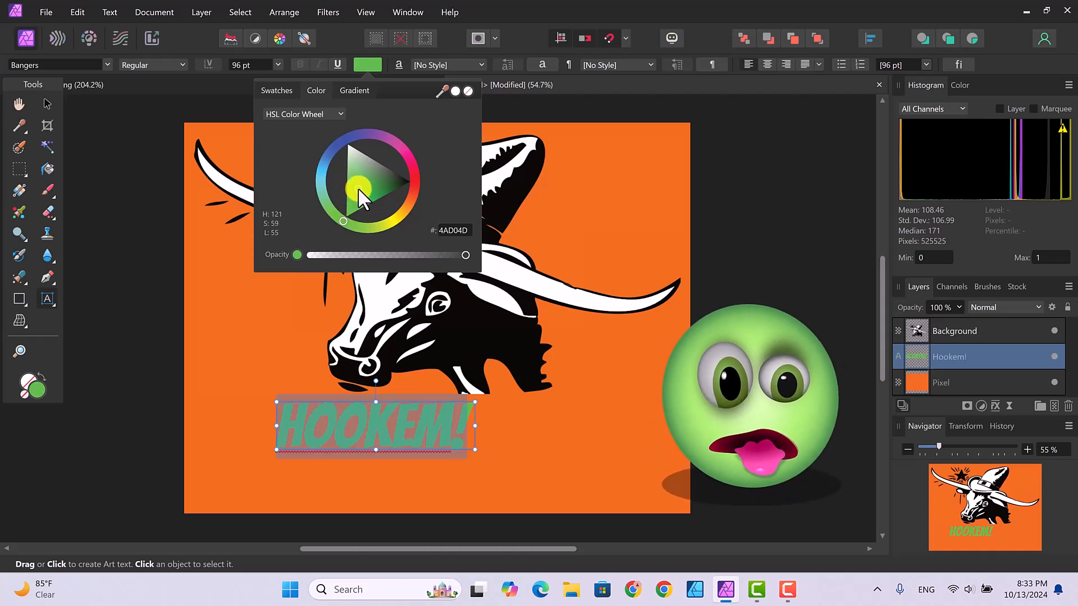
{"action": "left_click_drag", "start_coordinate": [358, 187], "coordinate": [402, 180]}
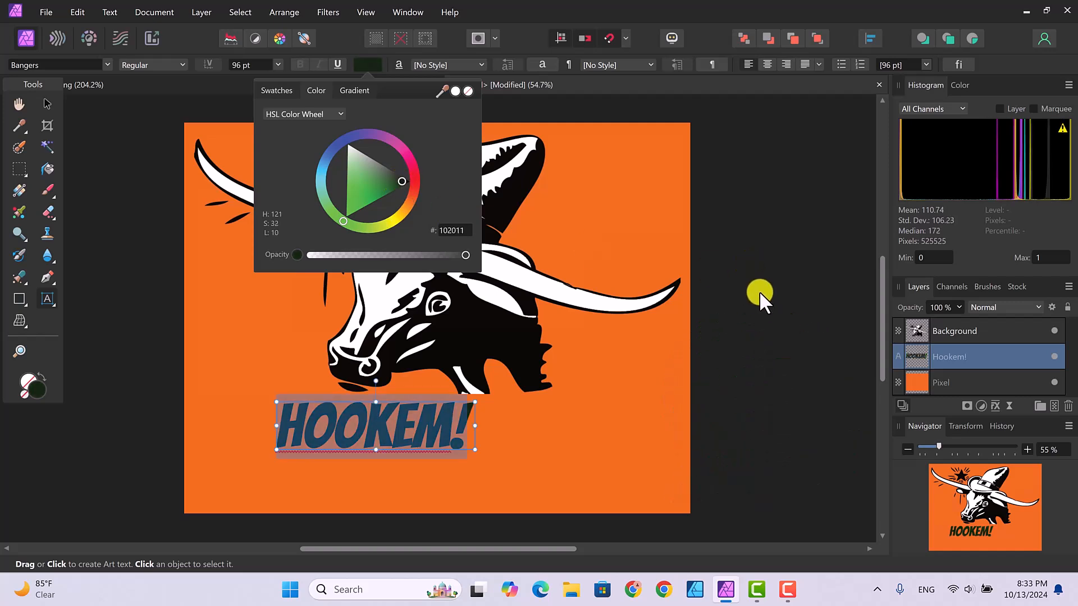
{"action": "left_click", "coordinate": [759, 291]}
{"action": "left_click", "coordinate": [759, 292]}
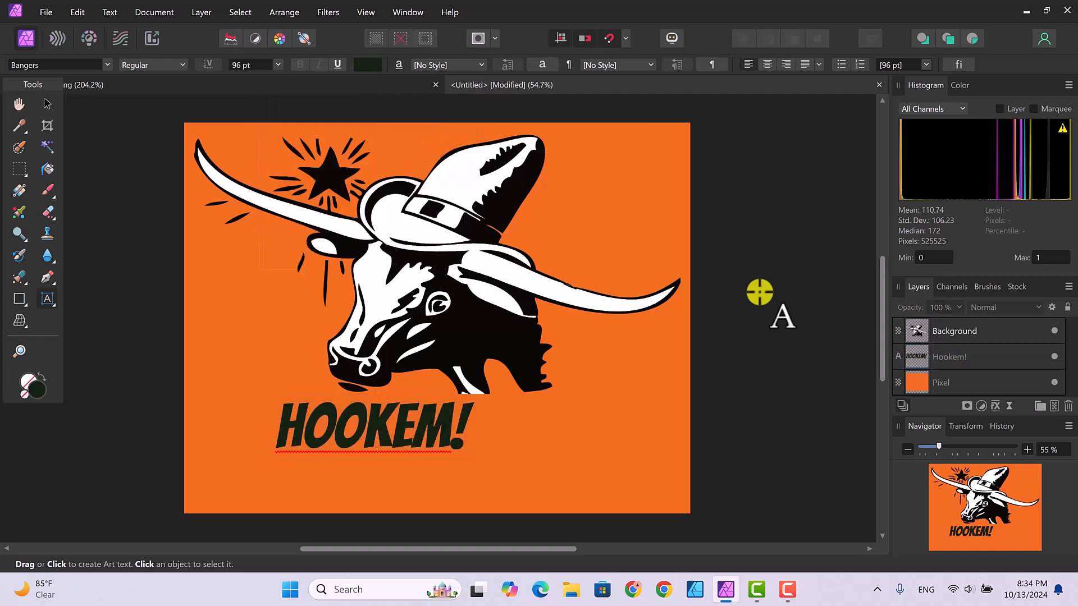
Step: Move the "Hookem!" text so it is centered horizontally on the page beneath the longhorn
{"action": "left_click", "coordinate": [47, 104]}
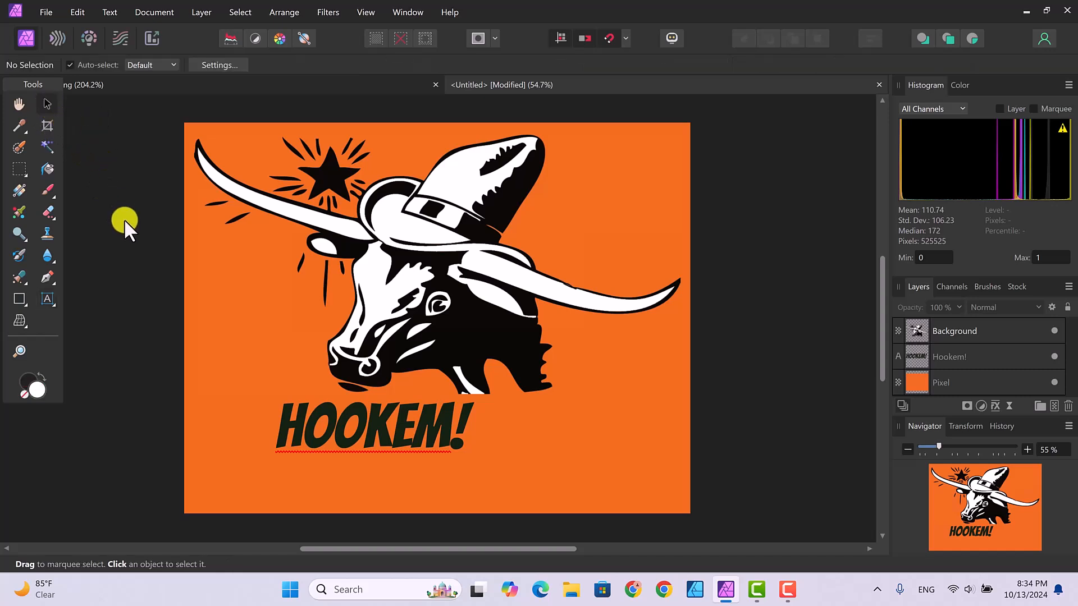
{"action": "left_click", "coordinate": [336, 417]}
{"action": "left_click_drag", "start_coordinate": [337, 418], "coordinate": [401, 429]}
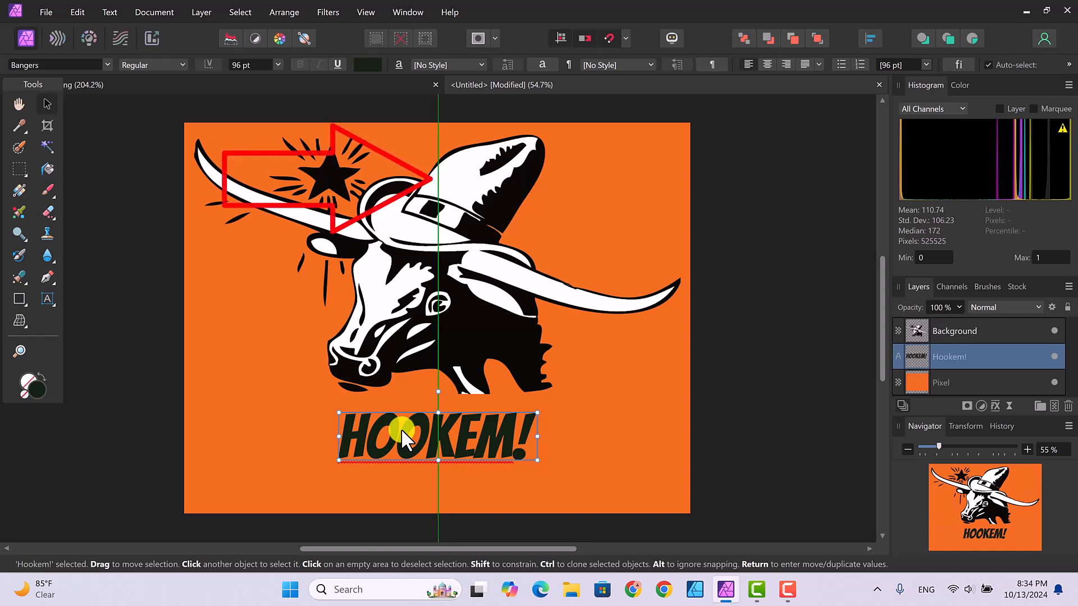
{"action": "left_click_drag", "start_coordinate": [401, 429], "coordinate": [403, 429]}
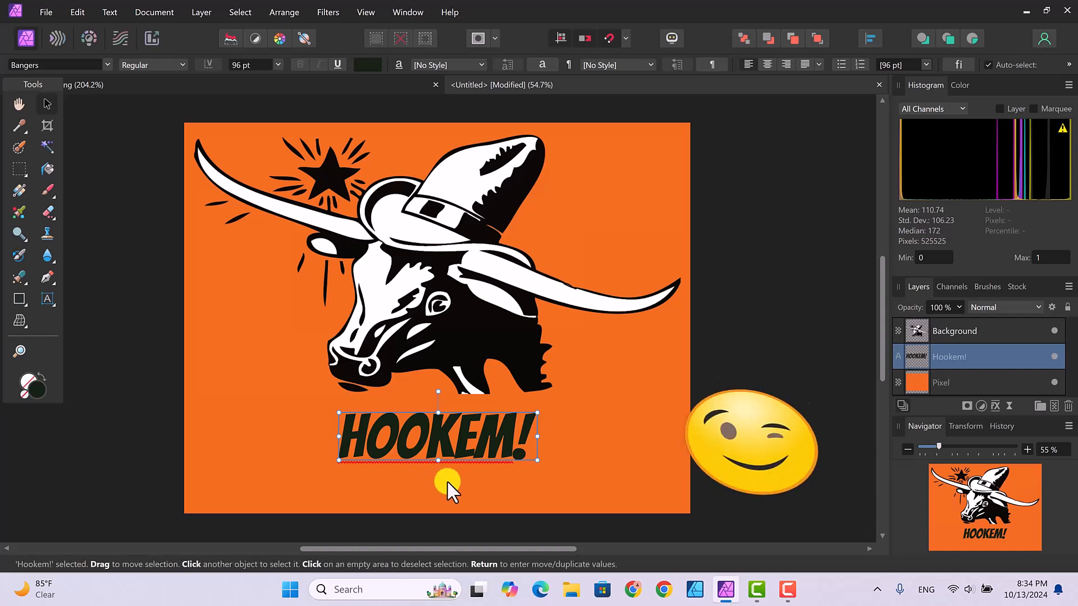
Step: Check the commands available for the "Hookem!" text for a way to deal with its red spelling underline
{"action": "right_click", "coordinate": [422, 458]}
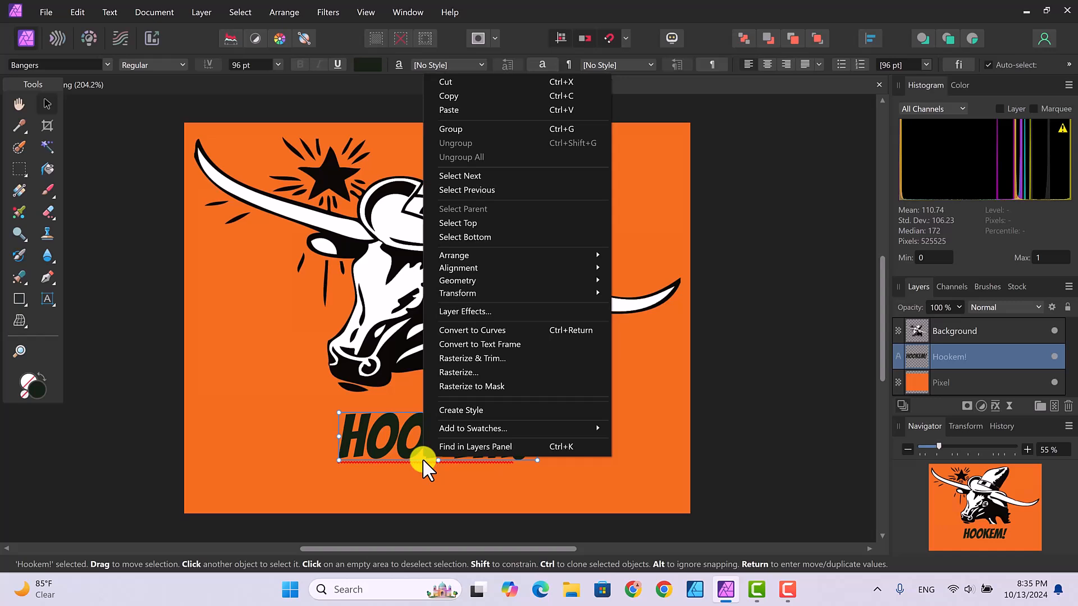
{"action": "left_click", "coordinate": [475, 480]}
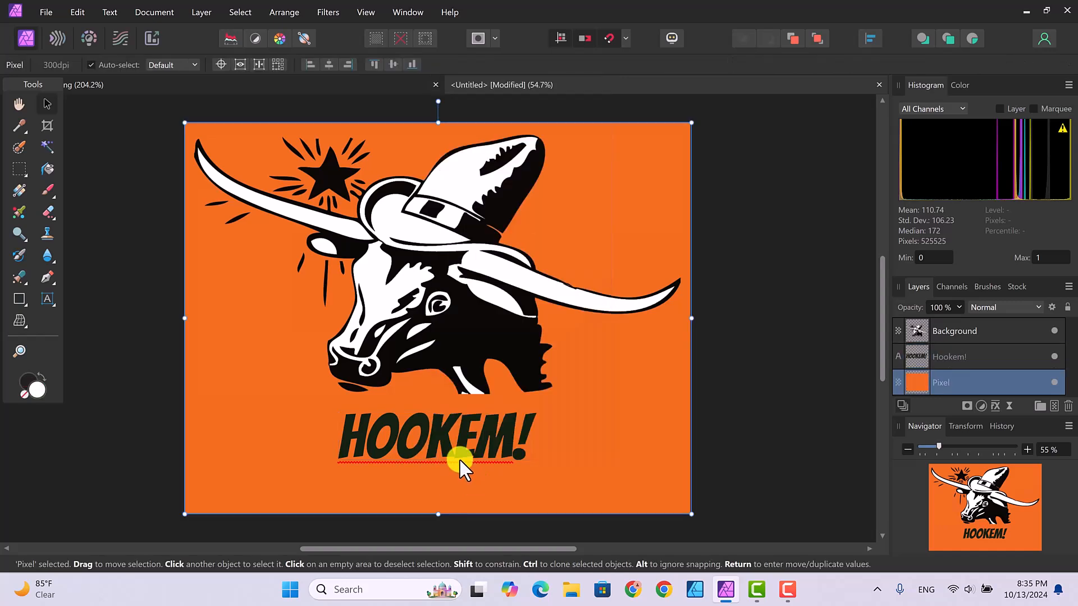
{"action": "right_click", "coordinate": [457, 460]}
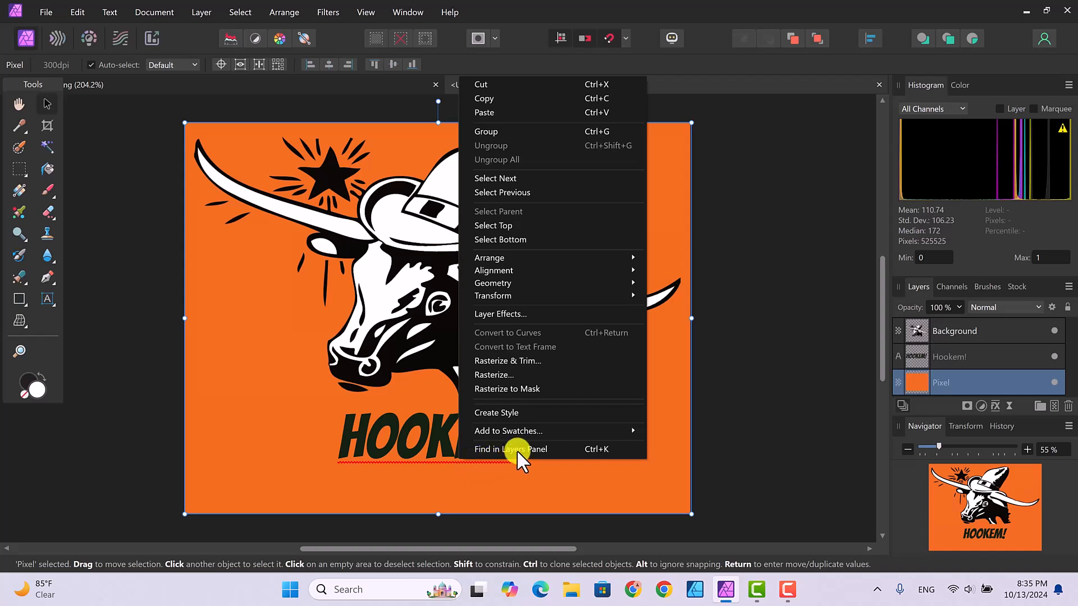
{"action": "left_click", "coordinate": [481, 477]}
{"action": "left_click", "coordinate": [450, 445]}
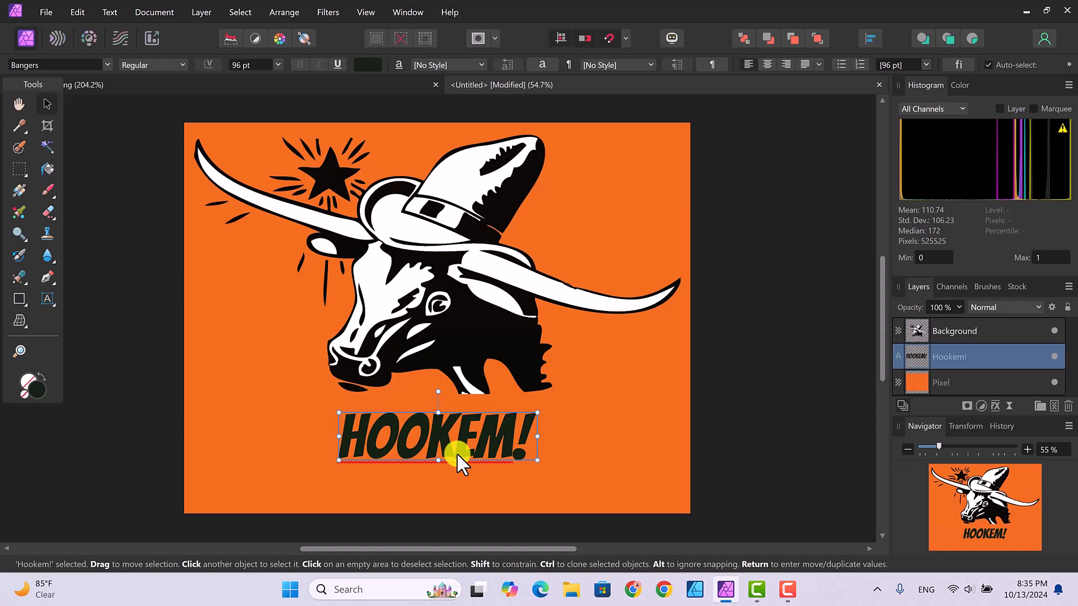
{"action": "right_click", "coordinate": [456, 452]}
{"action": "left_click", "coordinate": [452, 480]}
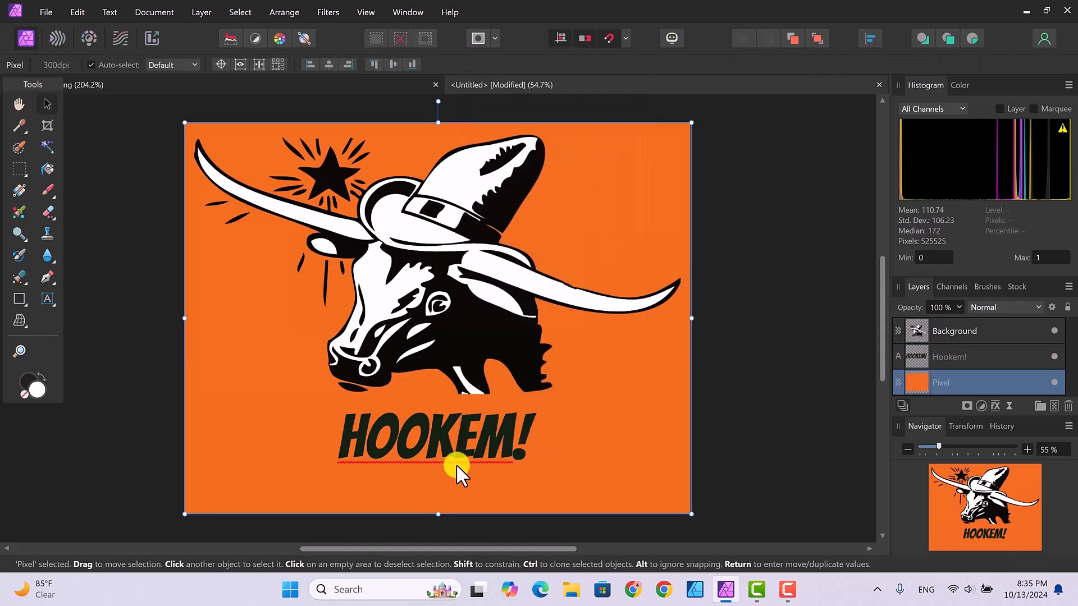
{"action": "left_click", "coordinate": [461, 463]}
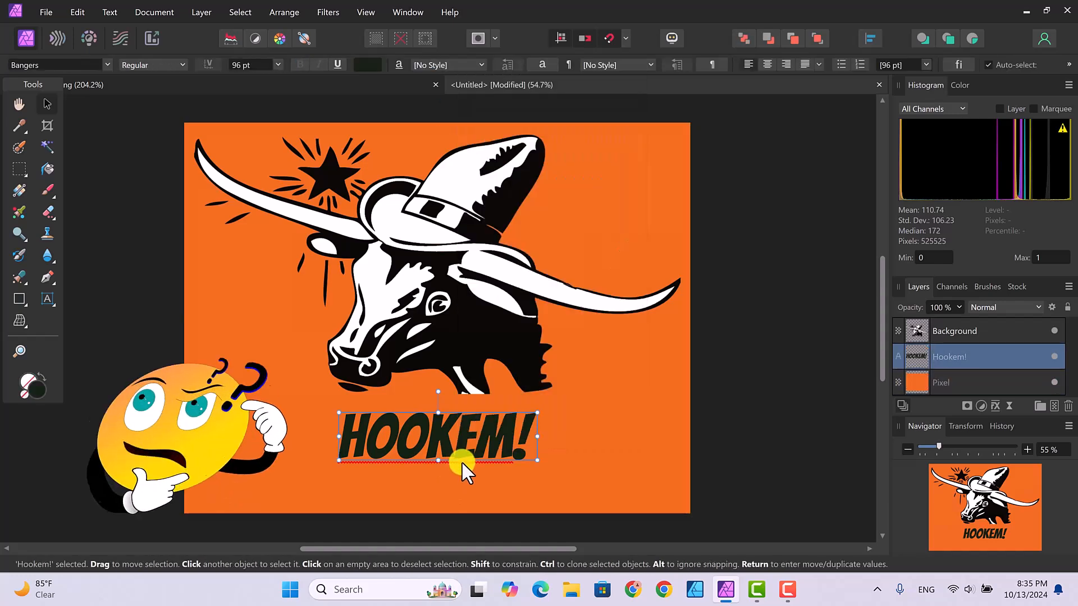
{"action": "right_click", "coordinate": [461, 463]}
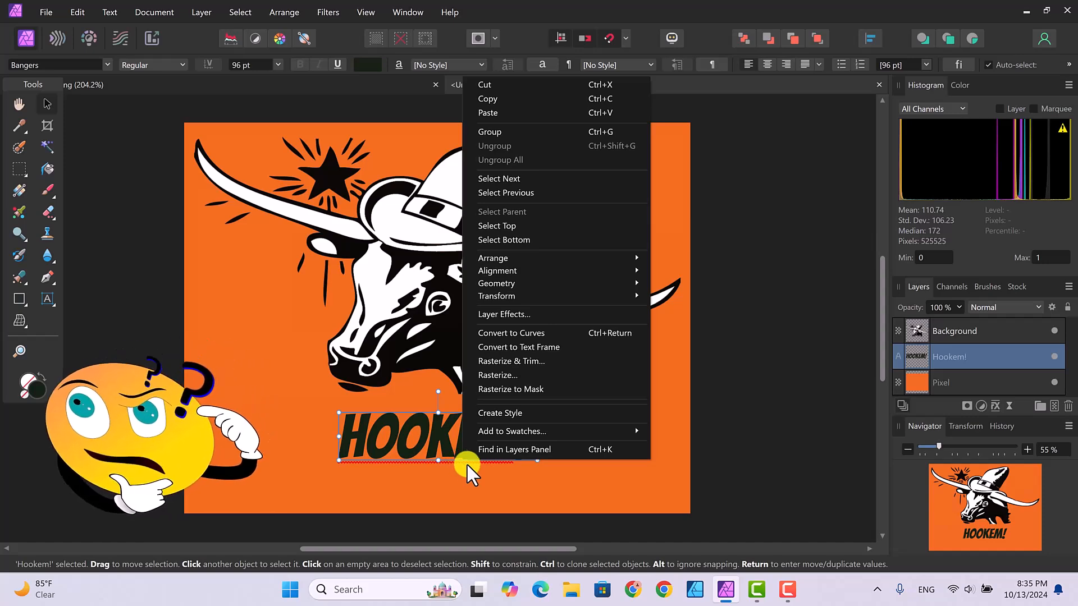
{"action": "right_click", "coordinate": [469, 463]}
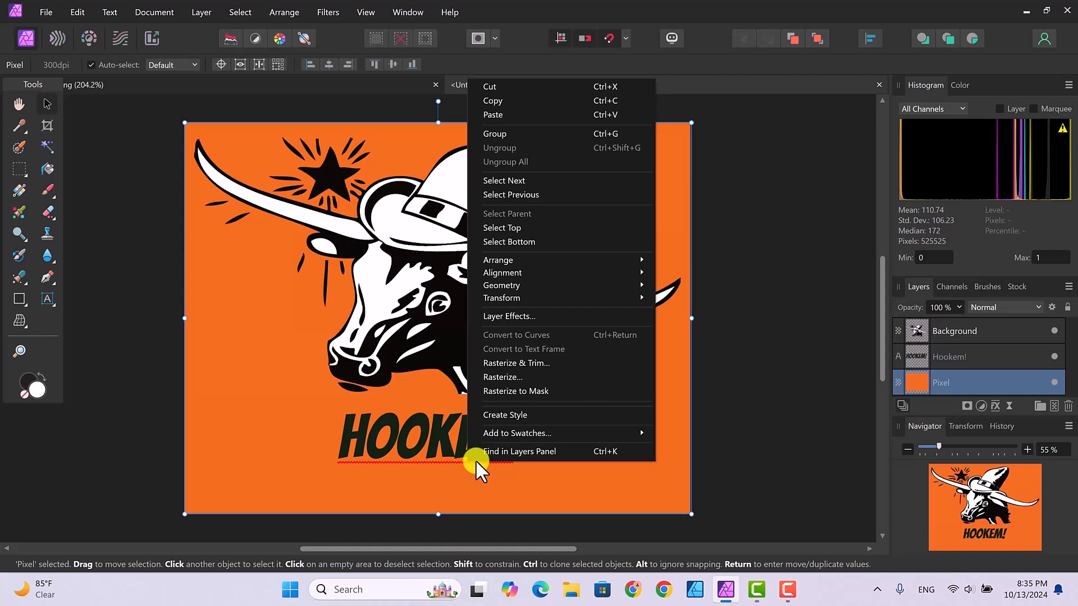
{"action": "right_click", "coordinate": [473, 468]}
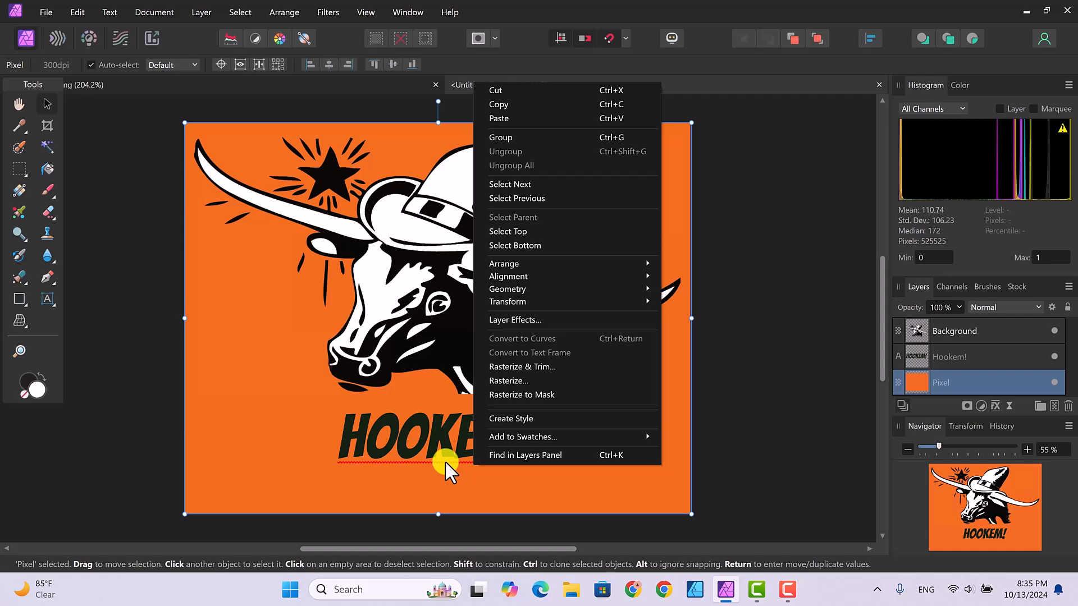
{"action": "right_click", "coordinate": [444, 460]}
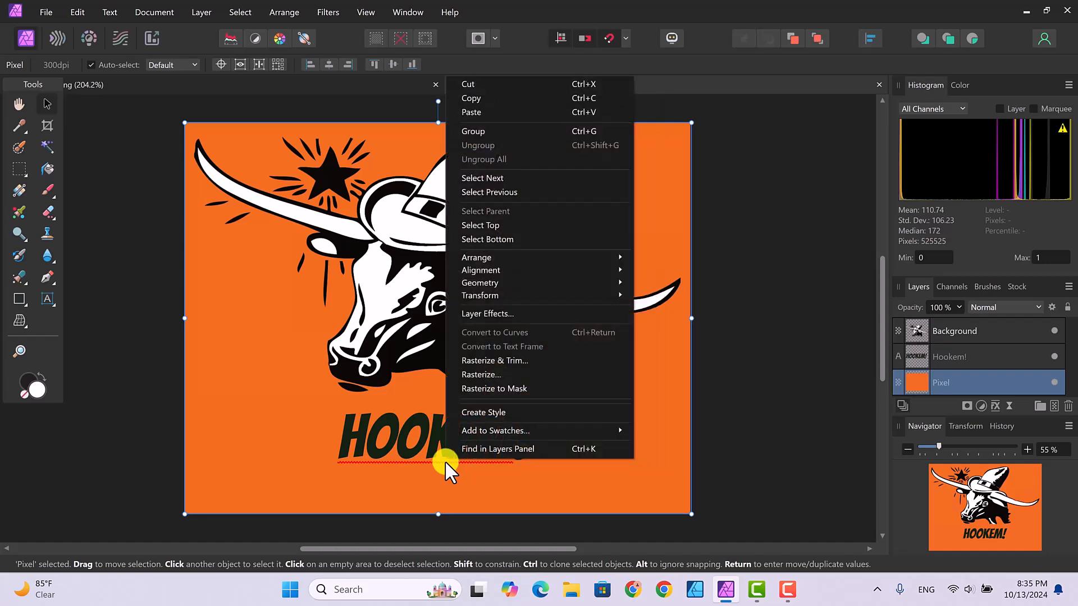
{"action": "right_click", "coordinate": [413, 443]}
{"action": "left_click", "coordinate": [531, 466]}
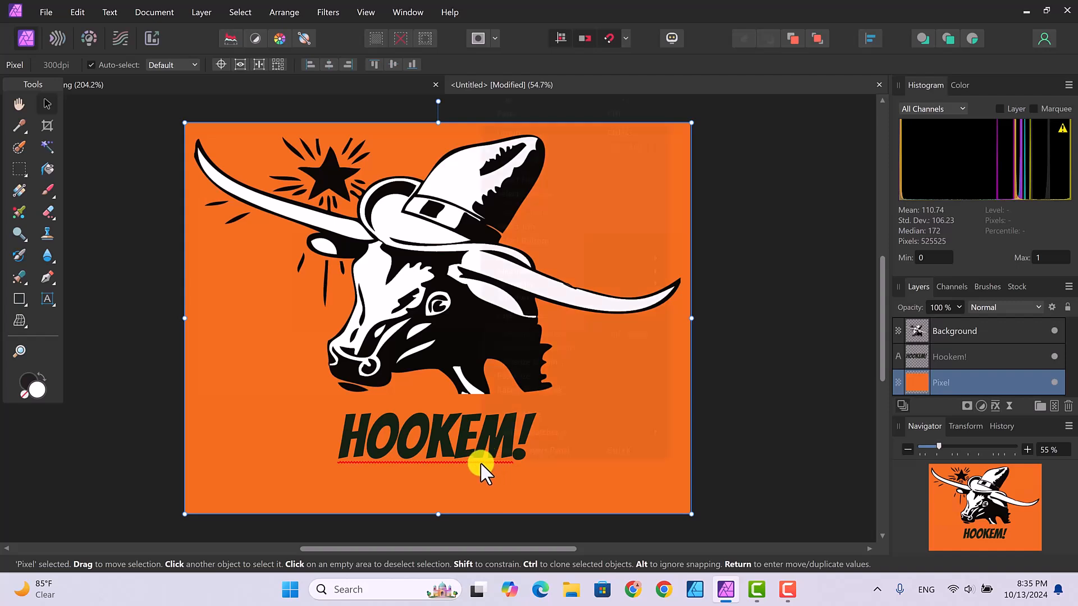
{"action": "right_click", "coordinate": [480, 462]}
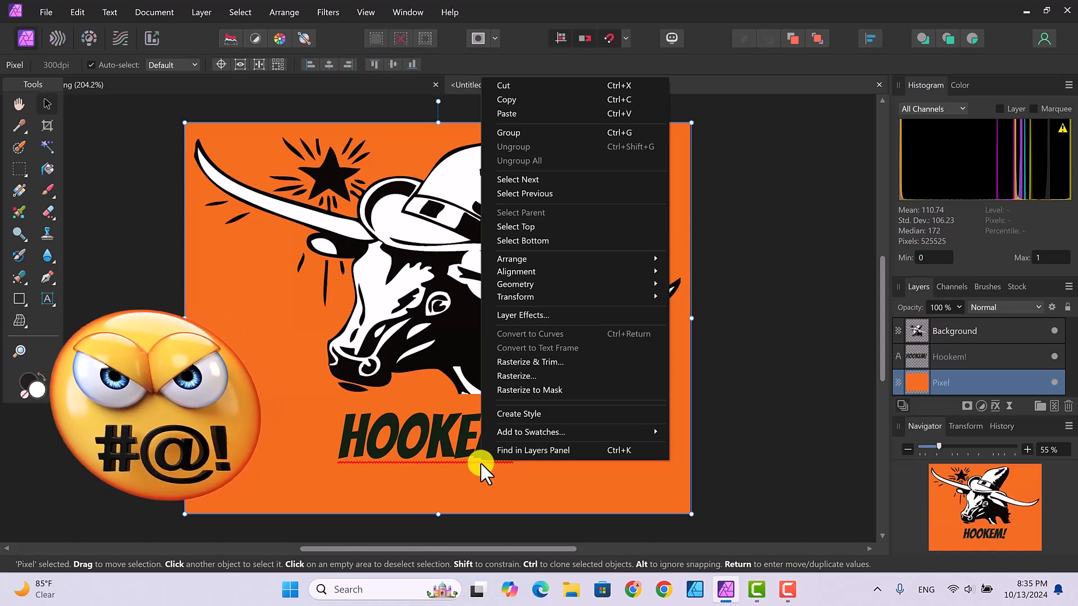
{"action": "right_click", "coordinate": [435, 426]}
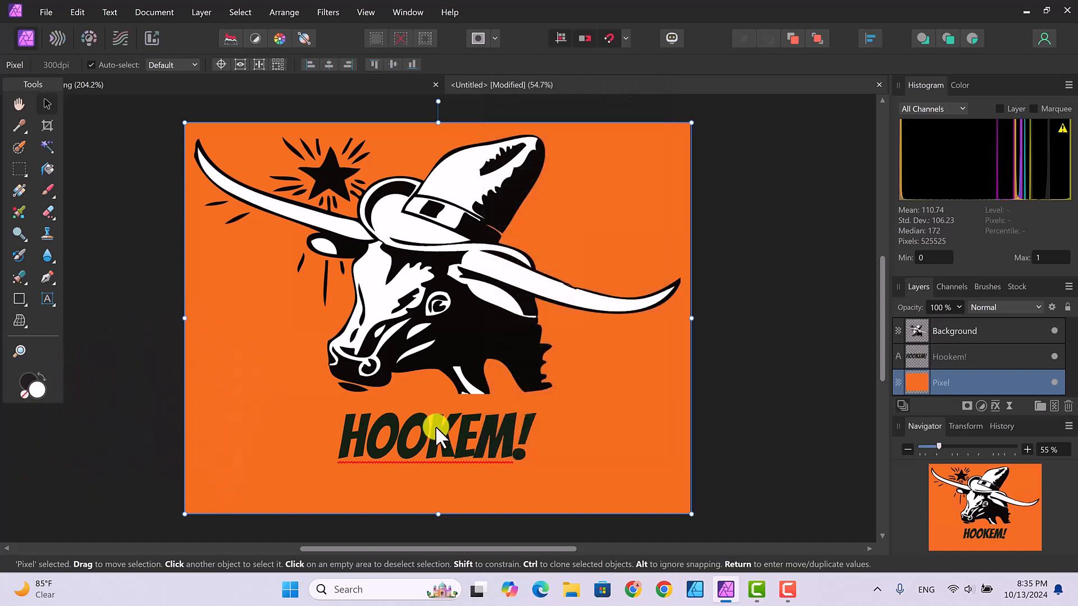
{"action": "right_click", "coordinate": [435, 426]}
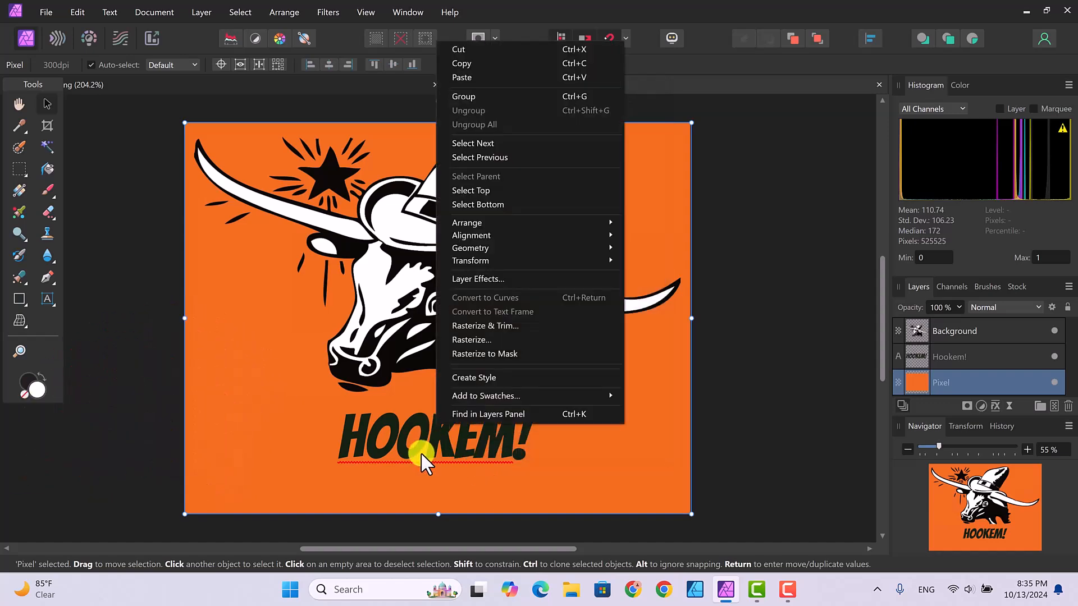
{"action": "right_click", "coordinate": [420, 452]}
{"action": "left_click", "coordinate": [407, 441]}
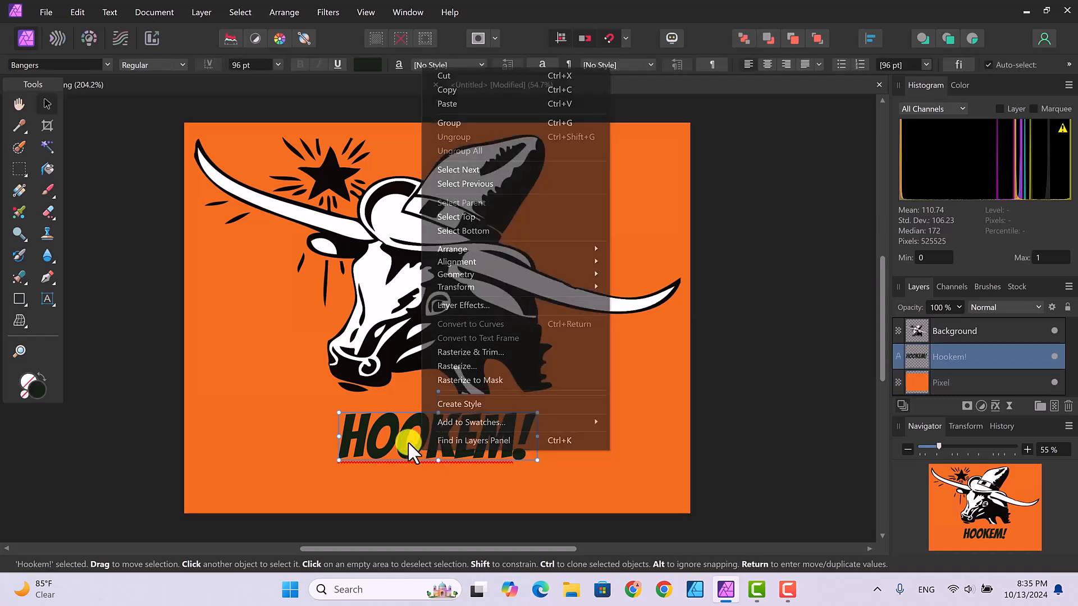
Step: Put the "Hookem!" text into editing and ignore the flagged word's spelling to remove its red underline
{"action": "right_click", "coordinate": [429, 444]}
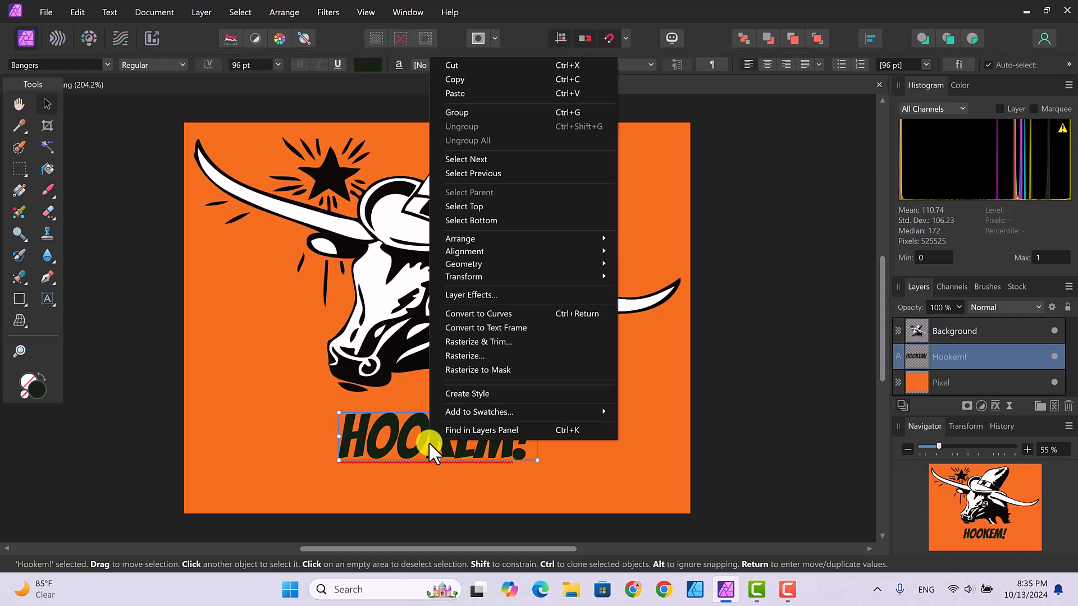
{"action": "left_click", "coordinate": [447, 478]}
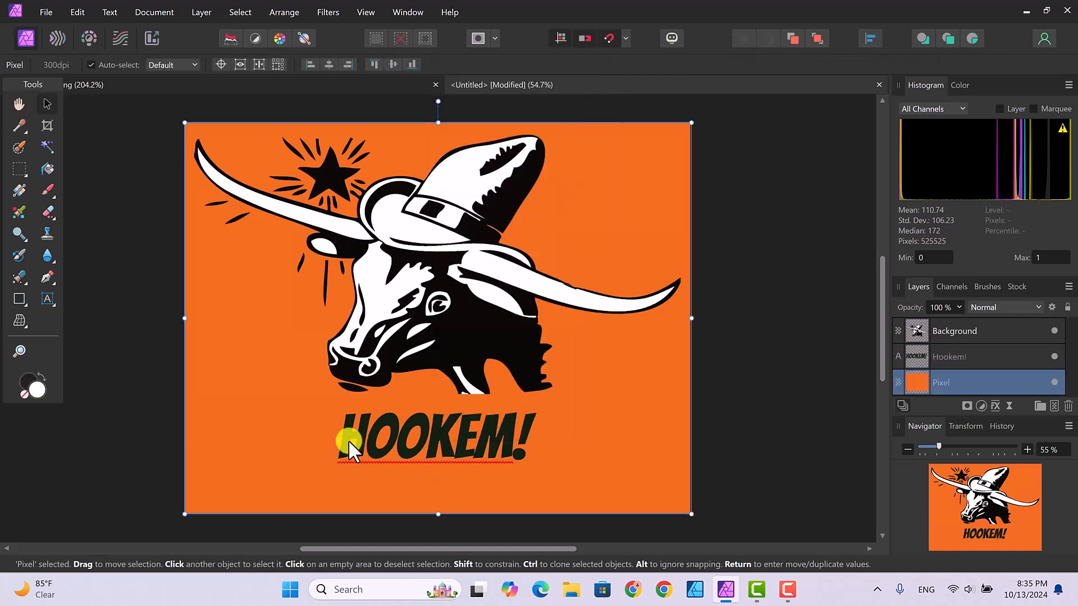
{"action": "double_click", "coordinate": [348, 439]}
{"action": "right_click", "coordinate": [463, 461]}
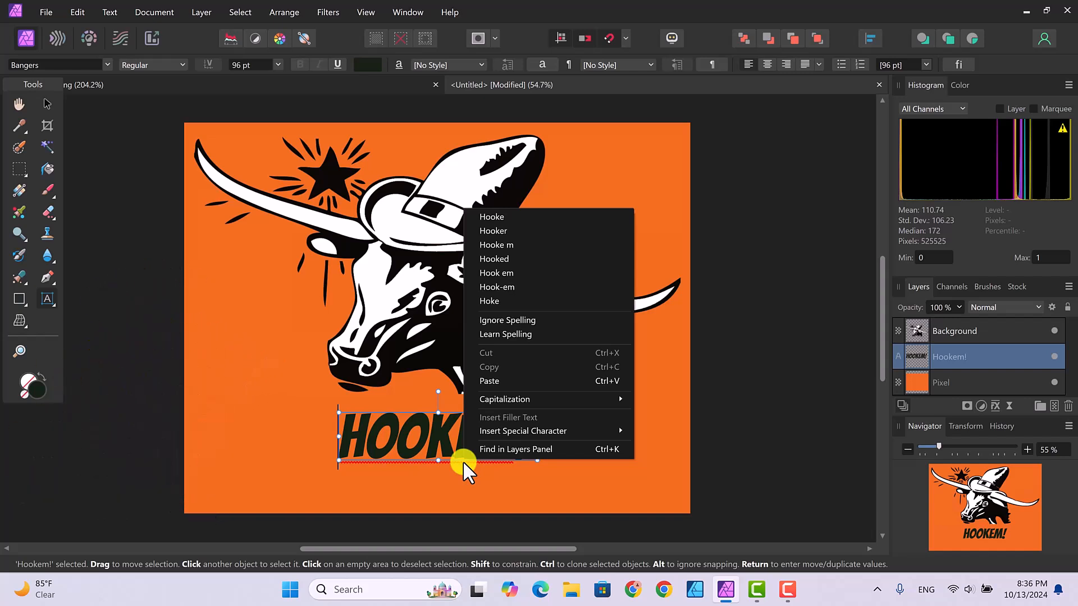
{"action": "left_click", "coordinate": [520, 319]}
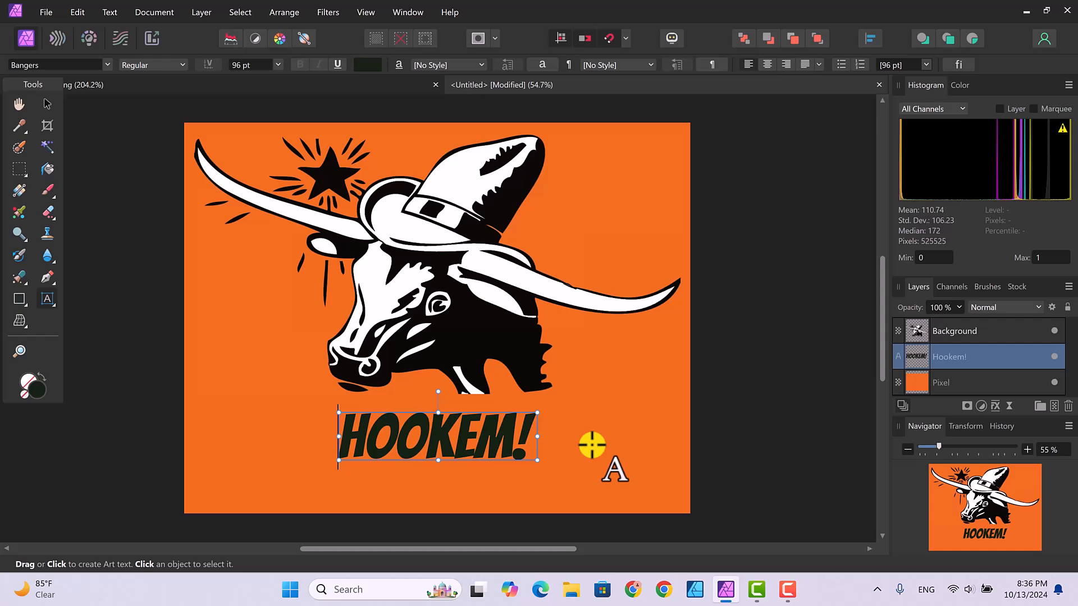
{"action": "double_click", "coordinate": [413, 433]}
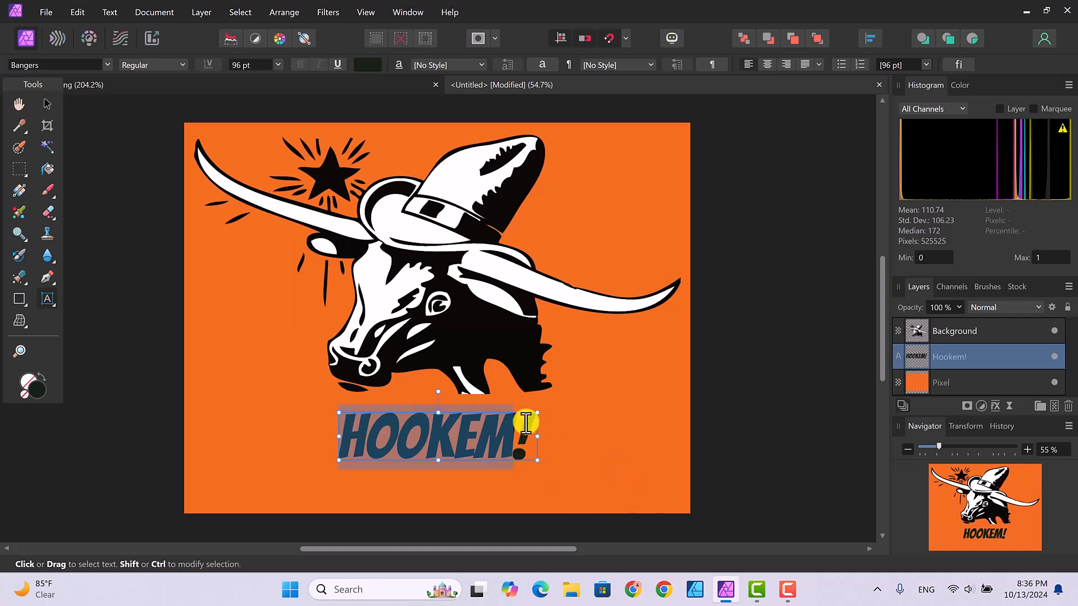
{"action": "left_click", "coordinate": [589, 449]}
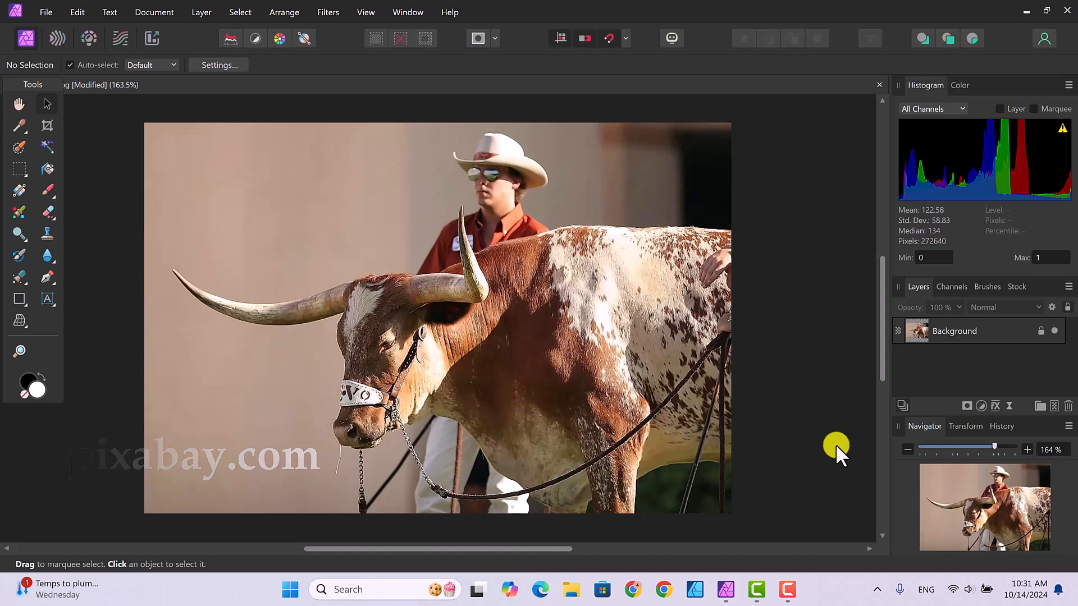
Step: Add the art text "Boom!" to the longhorn photo, beside the animal's muzzle in the lower-left area
{"action": "left_click", "coordinate": [48, 299]}
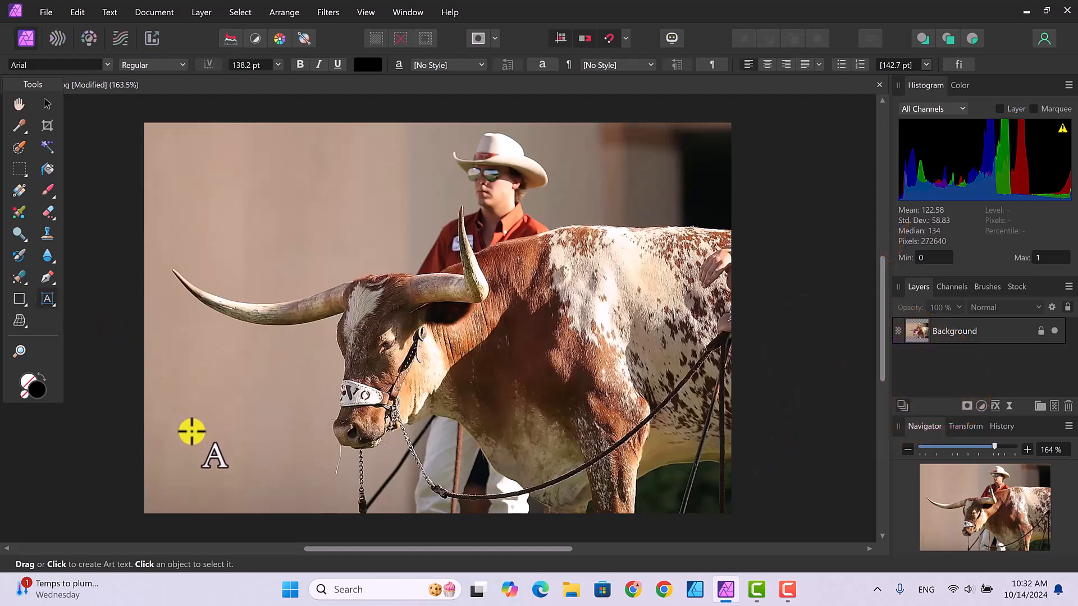
{"action": "left_click", "coordinate": [190, 430]}
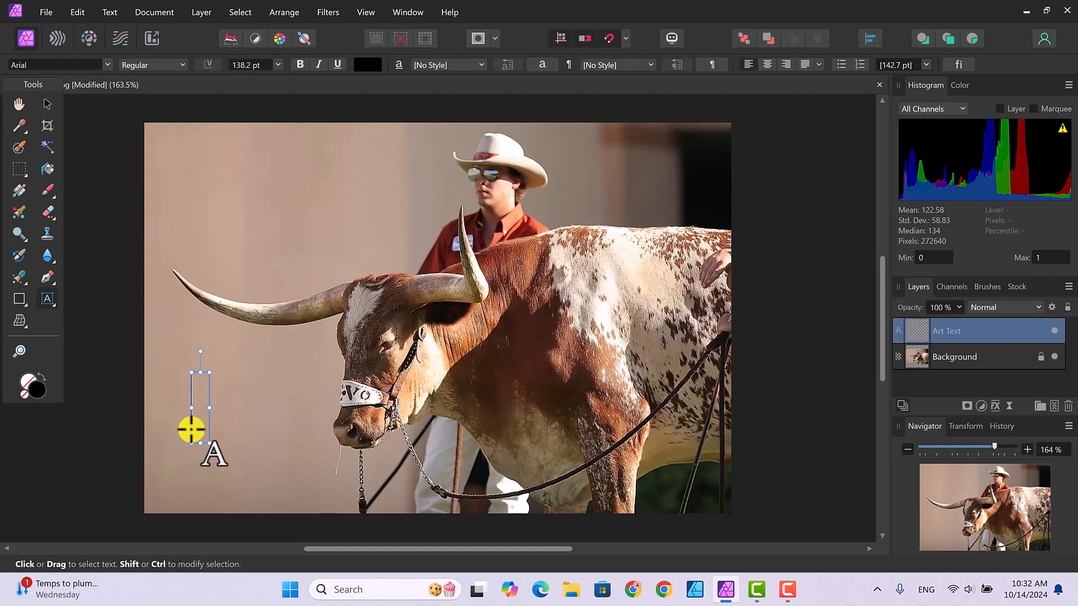
{"action": "type", "text": "B"}
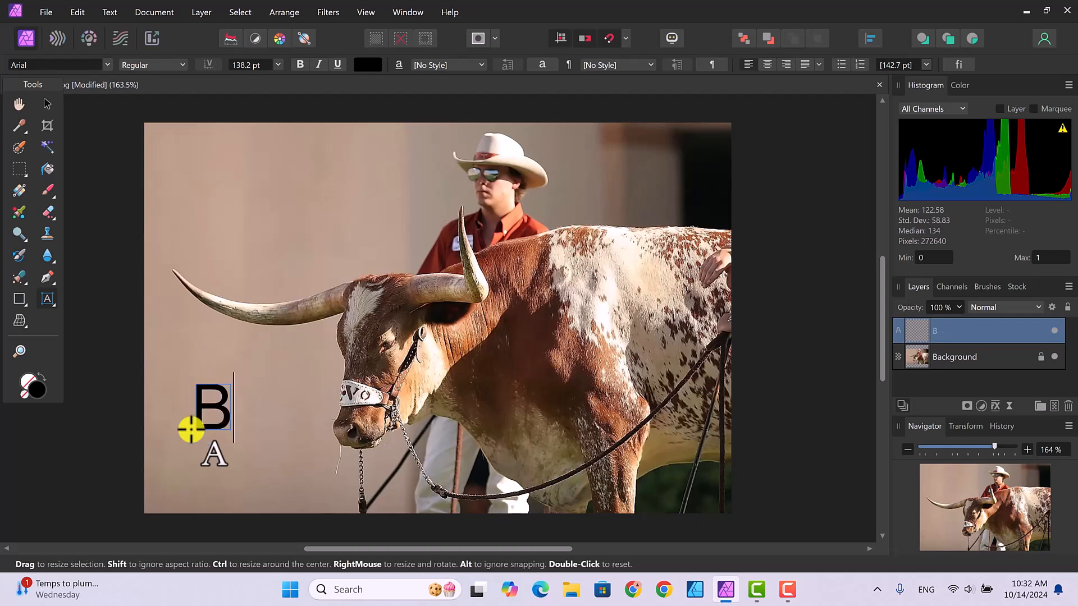
{"action": "type", "text": "oom"}
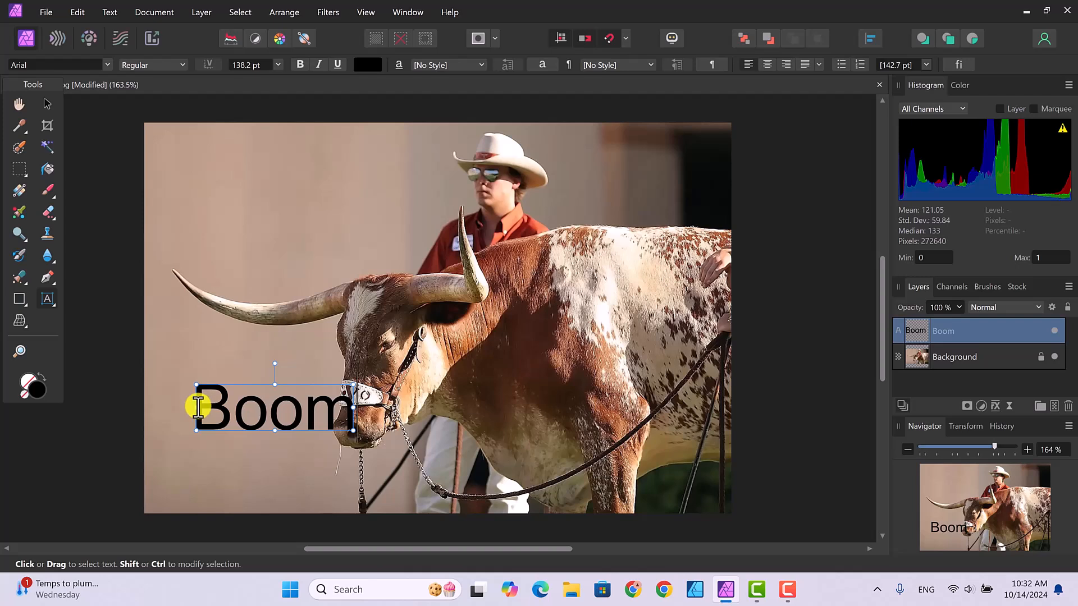
{"action": "type", "text": "!"}
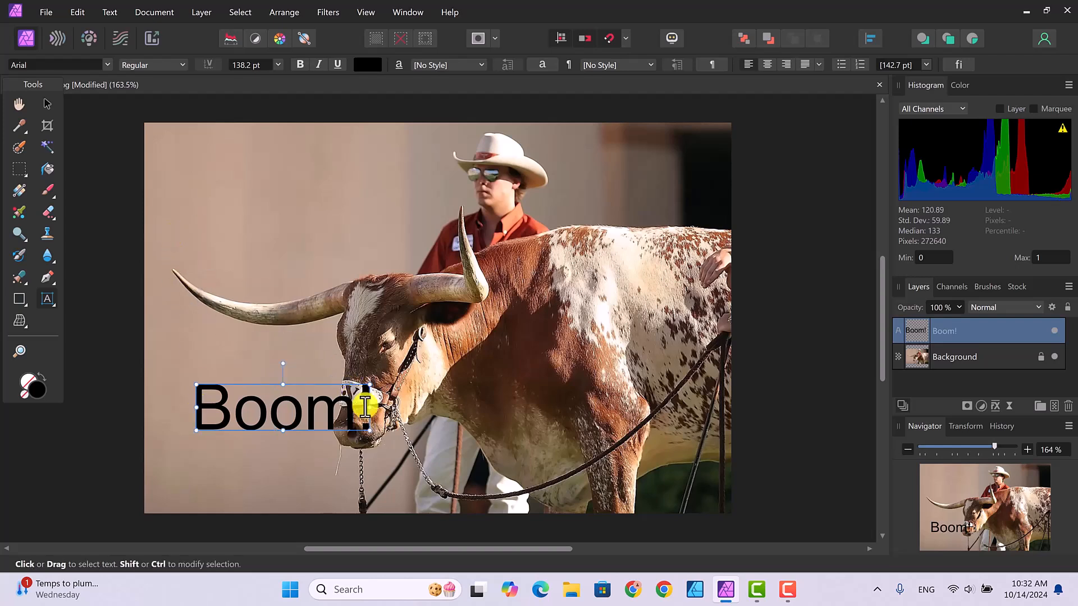
Step: Change the font of the whole "Boom!" text to F-Rotten Font
{"action": "left_click_drag", "start_coordinate": [197, 409], "coordinate": [373, 414]}
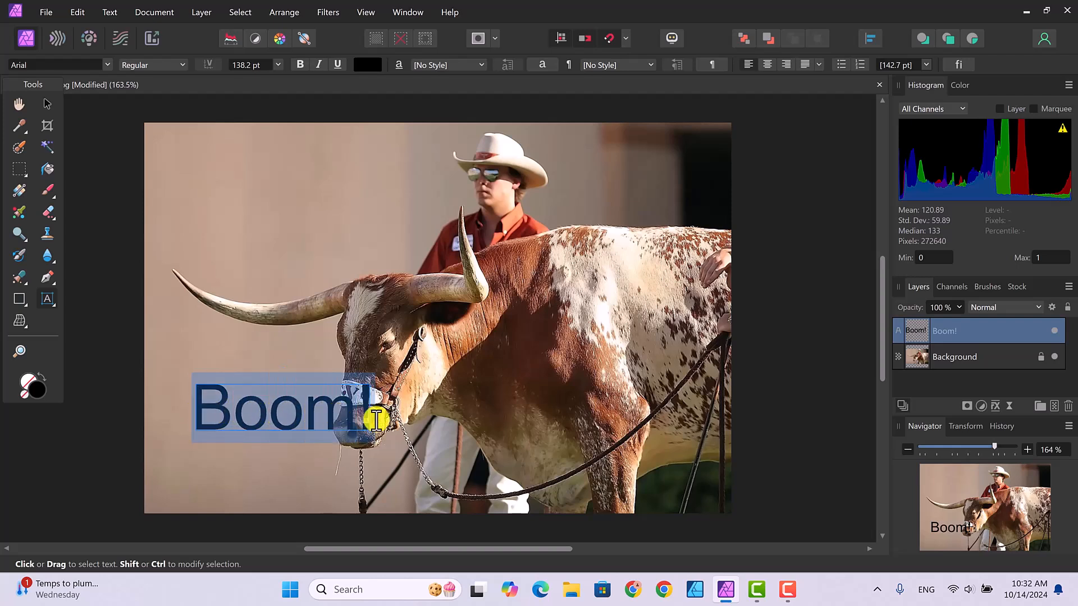
{"action": "left_click", "coordinate": [107, 63]}
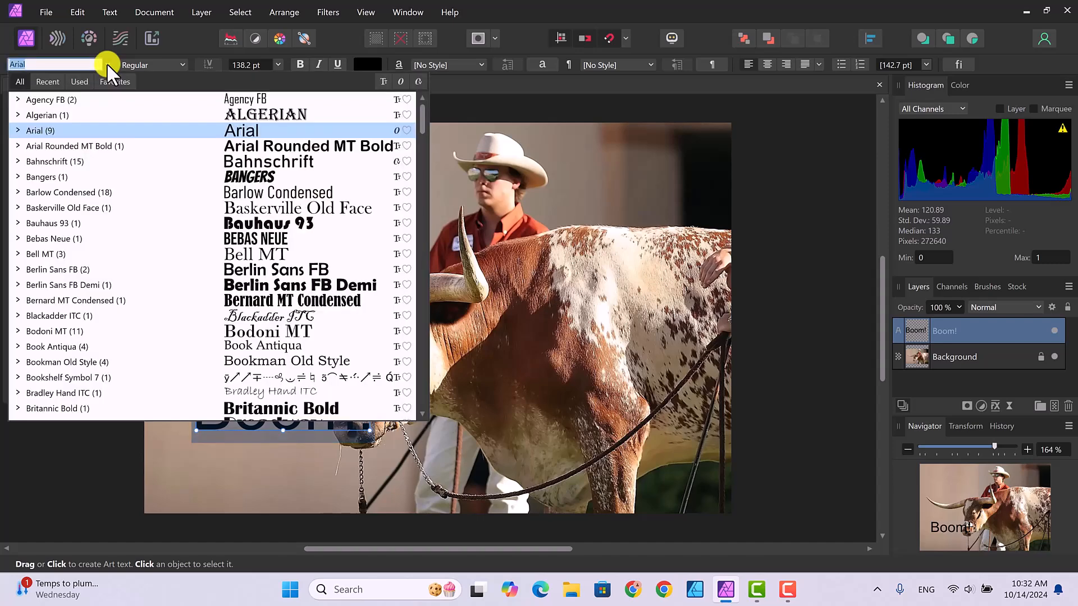
{"action": "type", "text": "f"}
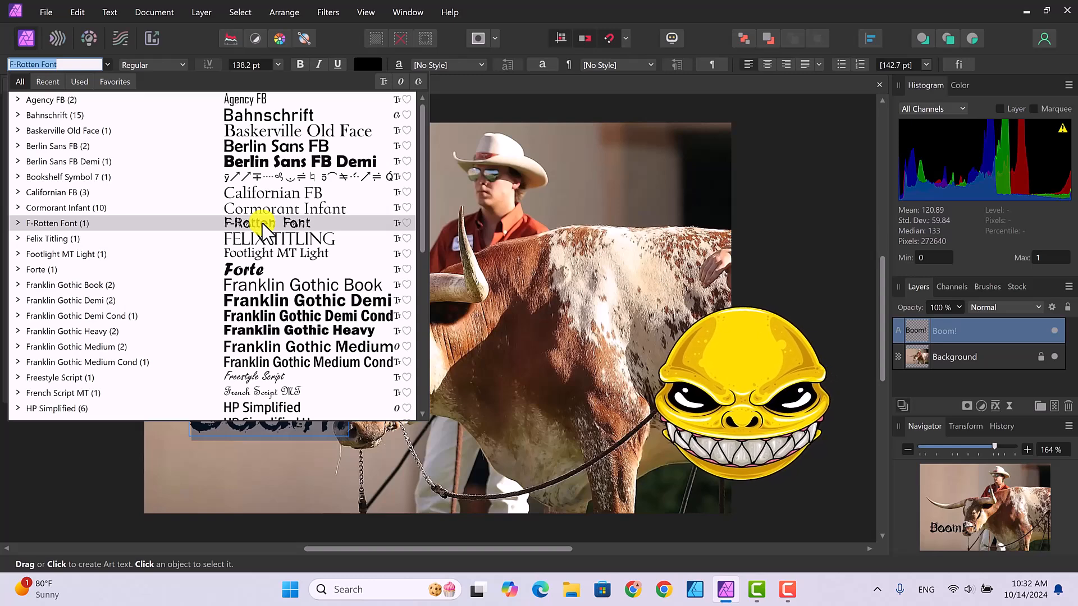
{"action": "left_click", "coordinate": [262, 224]}
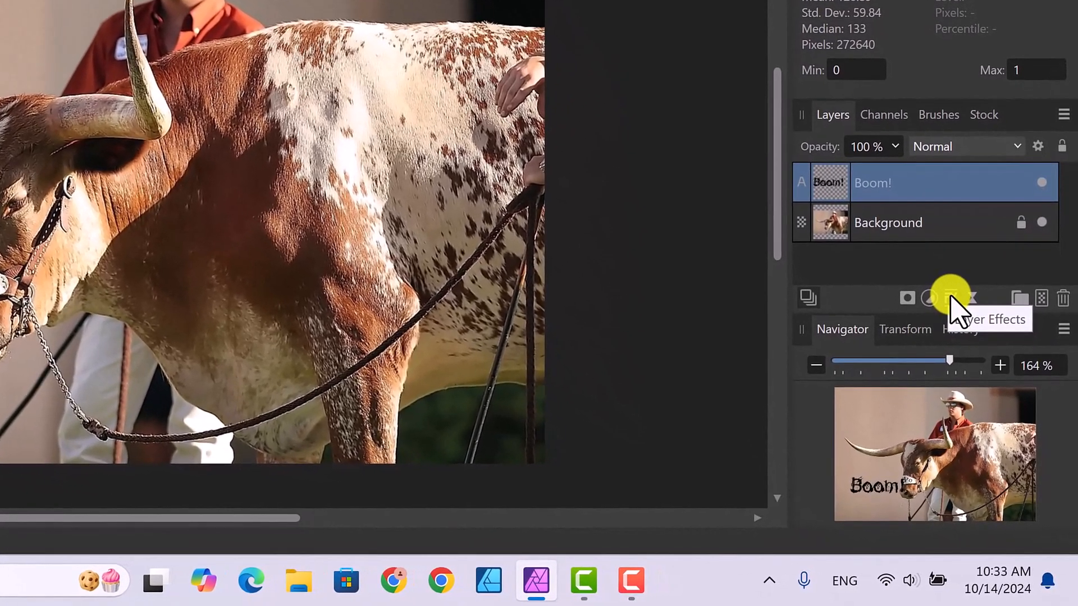
Step: Enable an Outline layer effect on the "Boom!" text with a radius of 3.4 px
{"action": "left_click", "coordinate": [951, 298]}
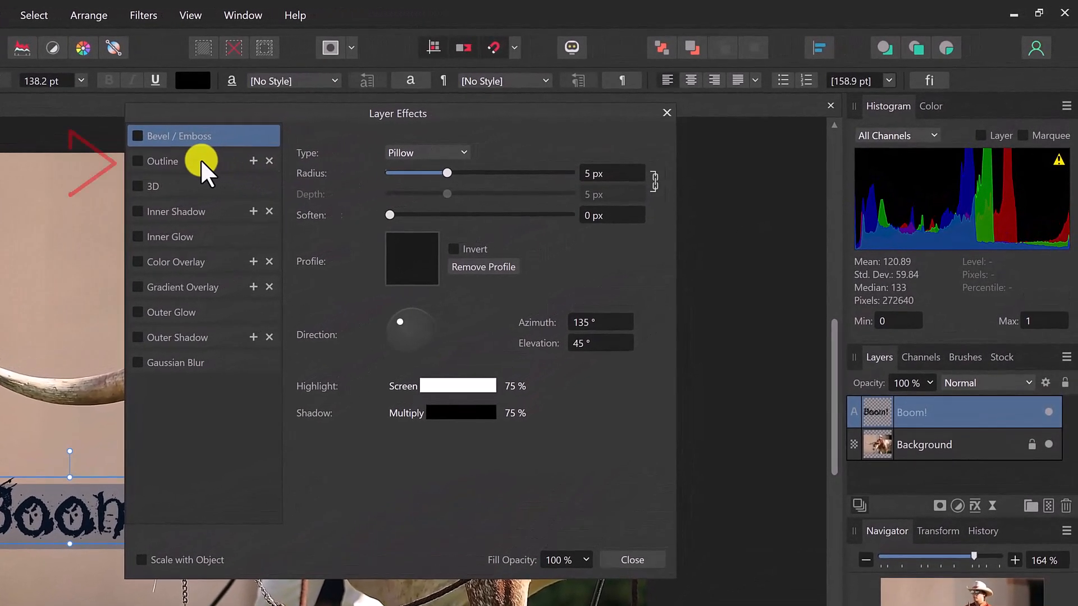
{"action": "left_click", "coordinate": [200, 160]}
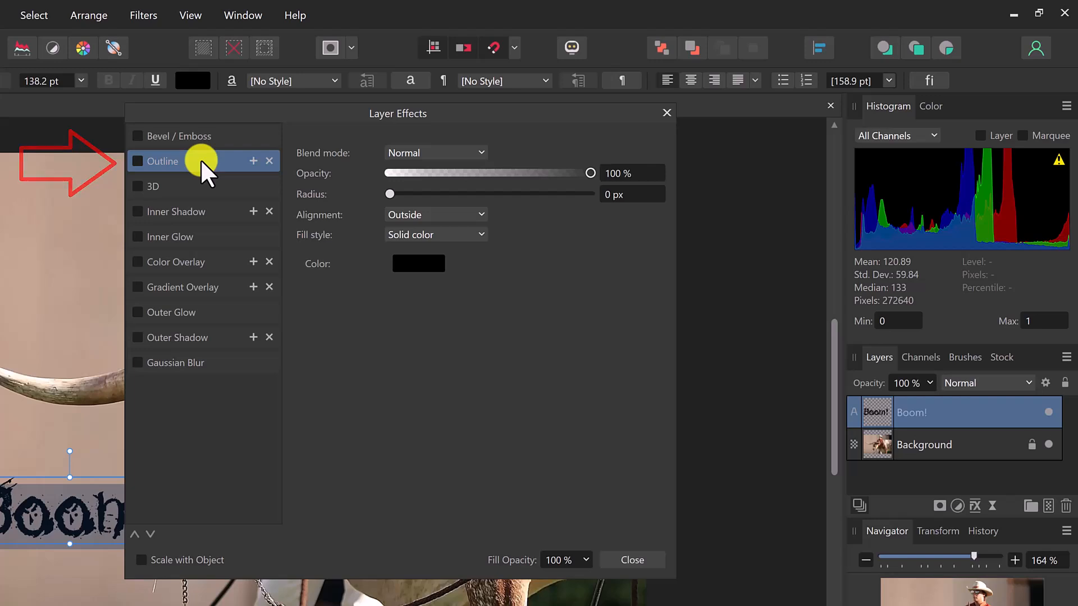
{"action": "left_click", "coordinate": [138, 159]}
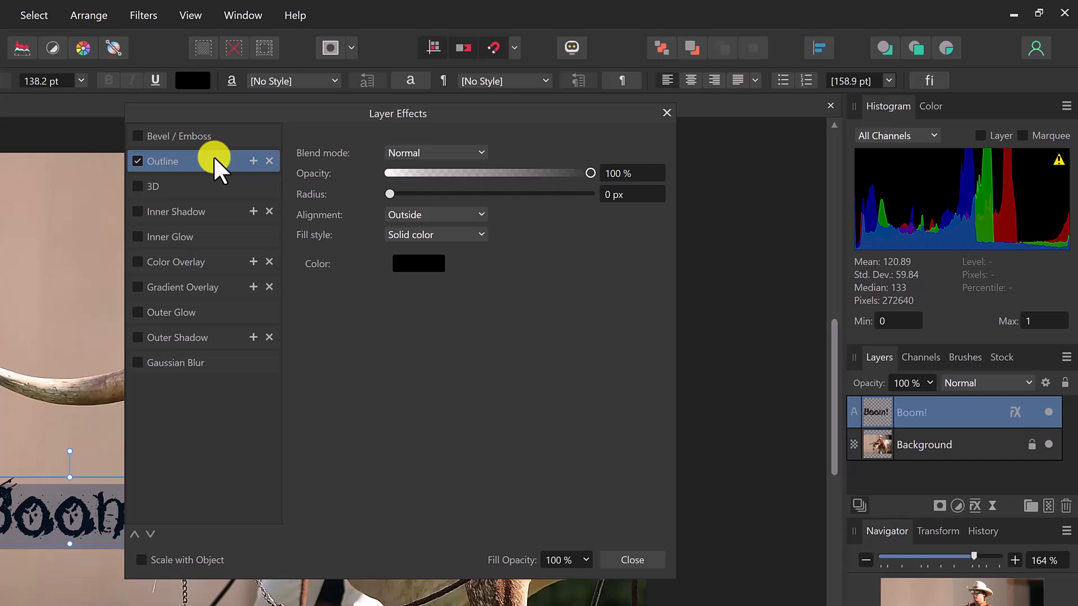
{"action": "left_click", "coordinate": [624, 194]}
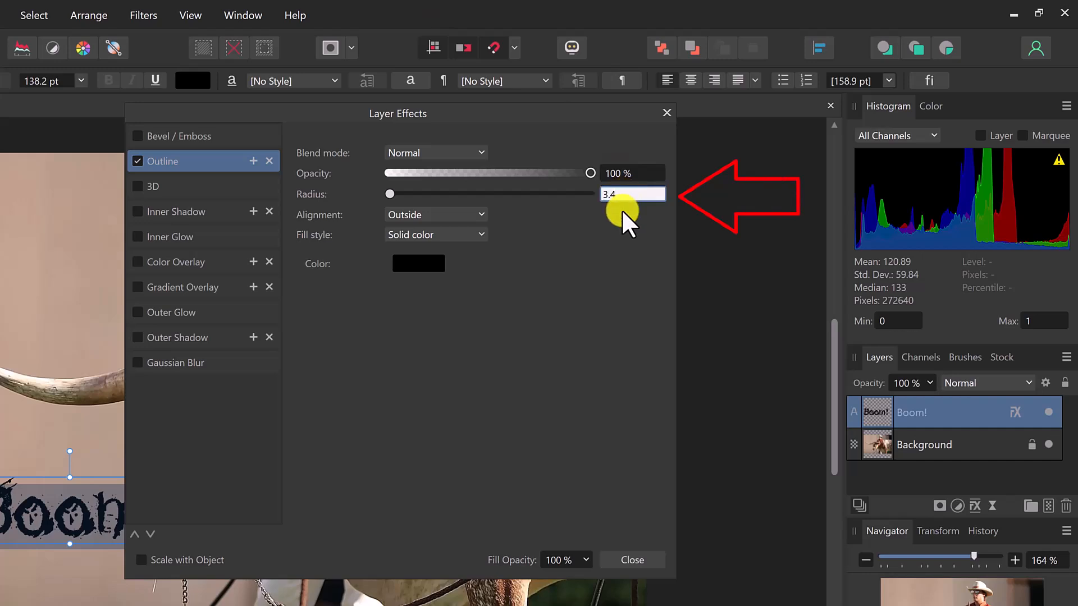
{"action": "key", "text": "Return"}
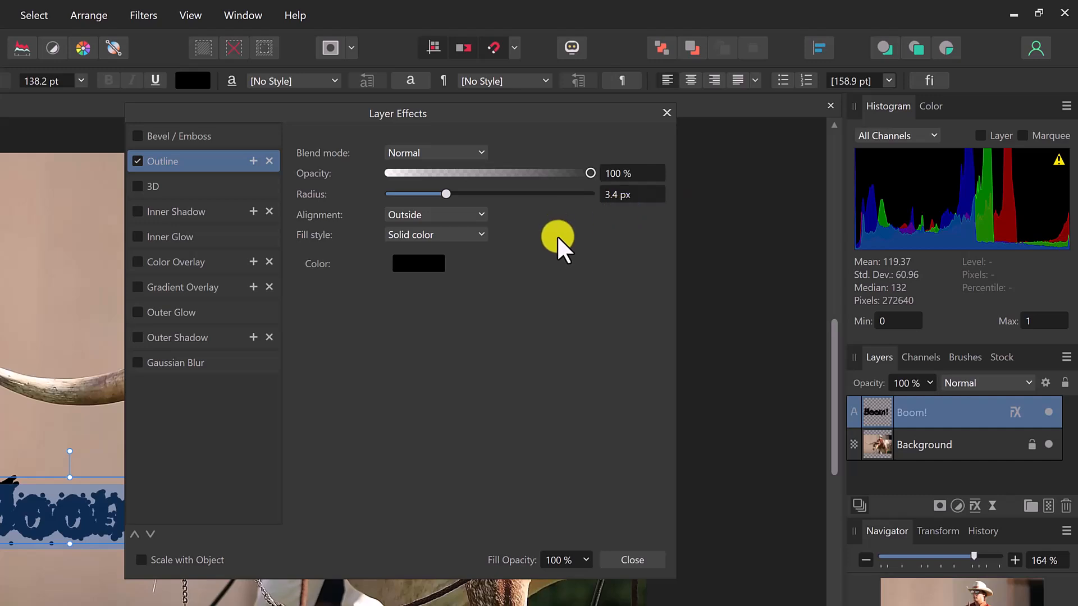
Step: Color the "Boom!" outline red (FF0006) with the HSL Color Wheel and close the layer effects
{"action": "left_click", "coordinate": [410, 259]}
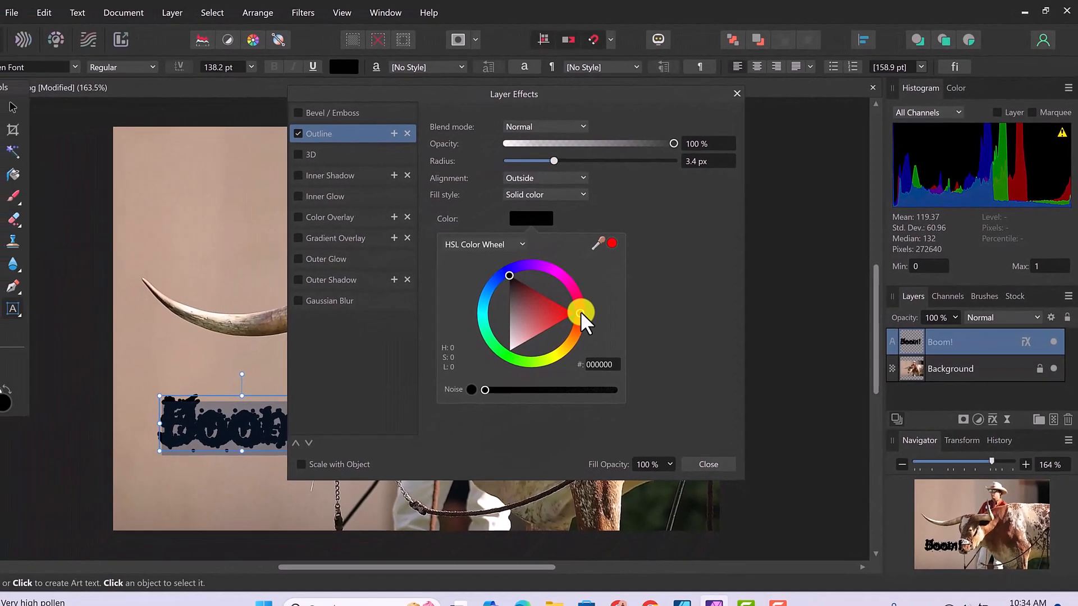
{"action": "left_click", "coordinate": [507, 358]}
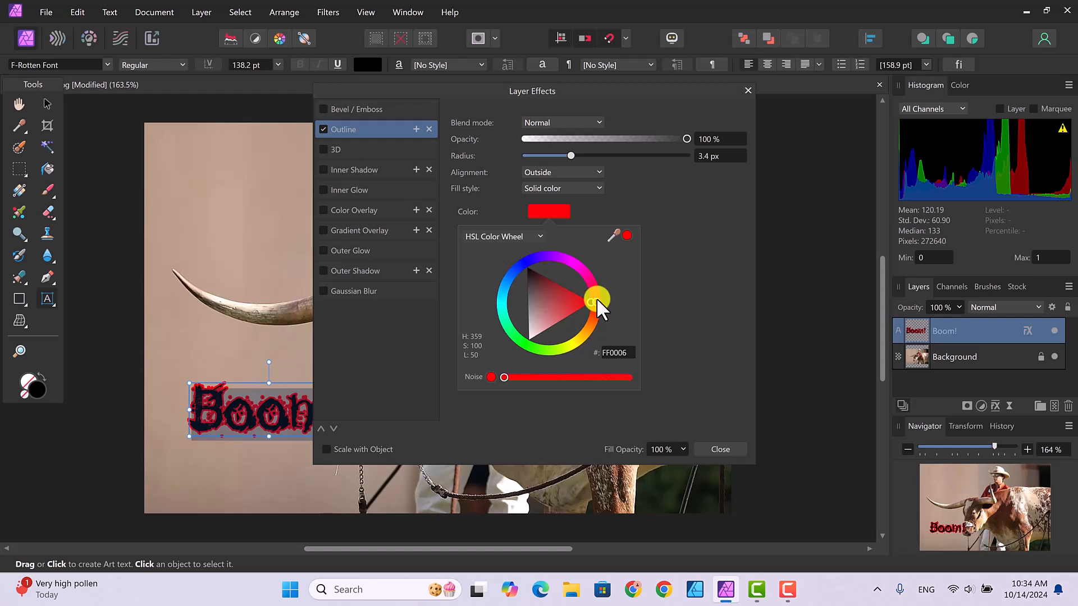
{"action": "left_click", "coordinate": [723, 447]}
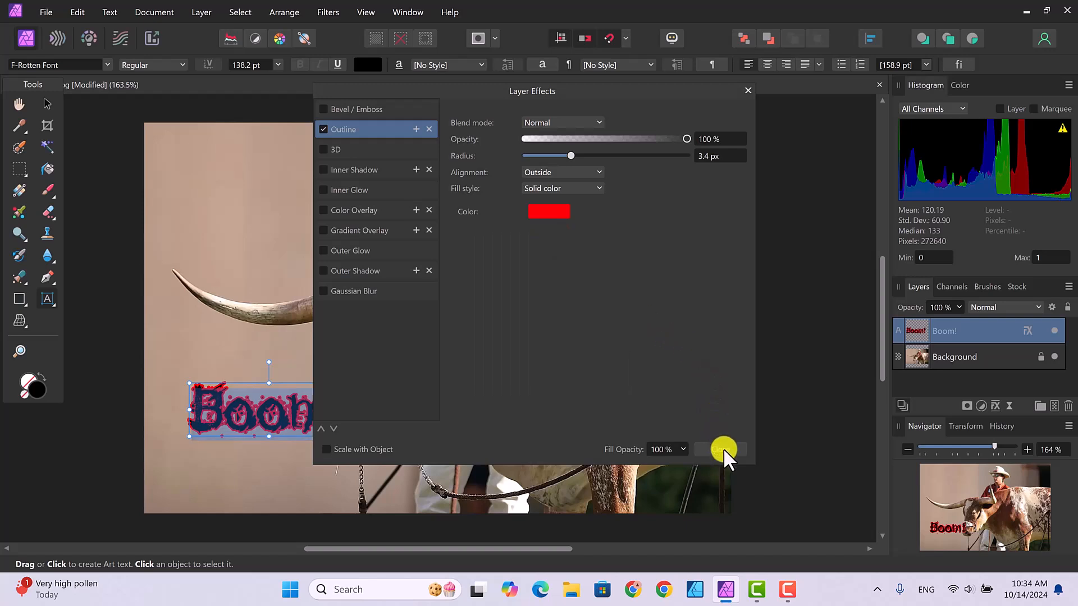
{"action": "left_click", "coordinate": [723, 448]}
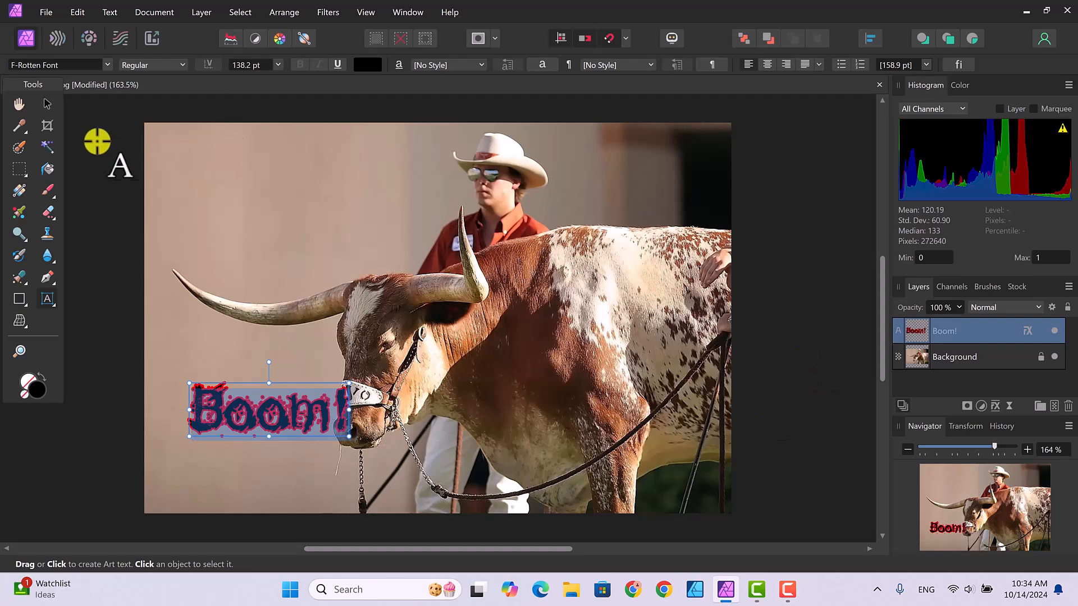
Step: Mesh-warp the "Boom!" text so it is tall at the B and tapers down toward the exclamation mark, and apply the warp
{"action": "left_click", "coordinate": [20, 323]}
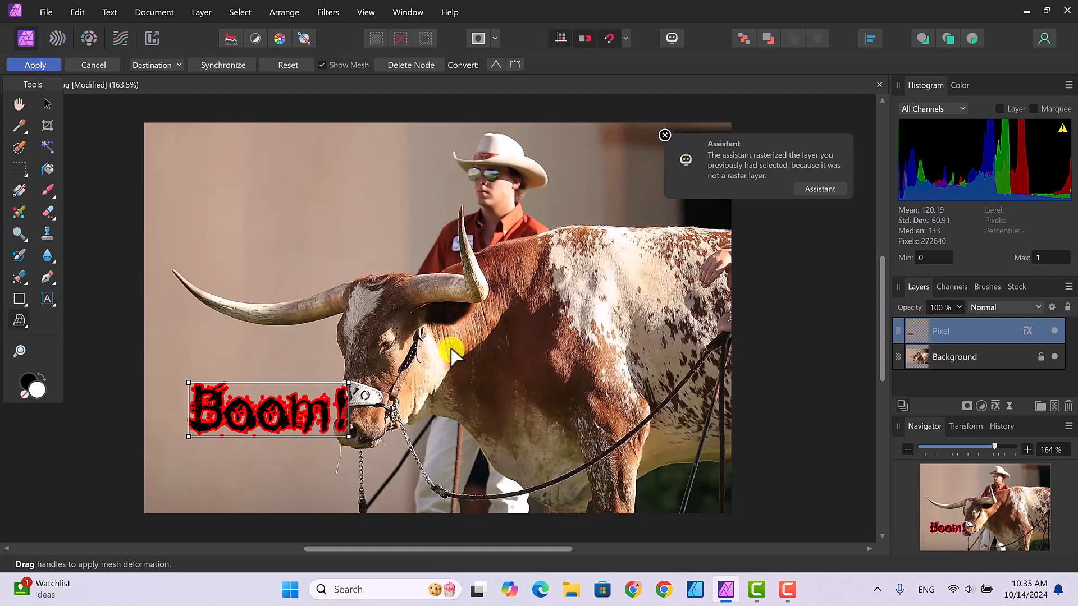
{"action": "left_click", "coordinate": [665, 131]}
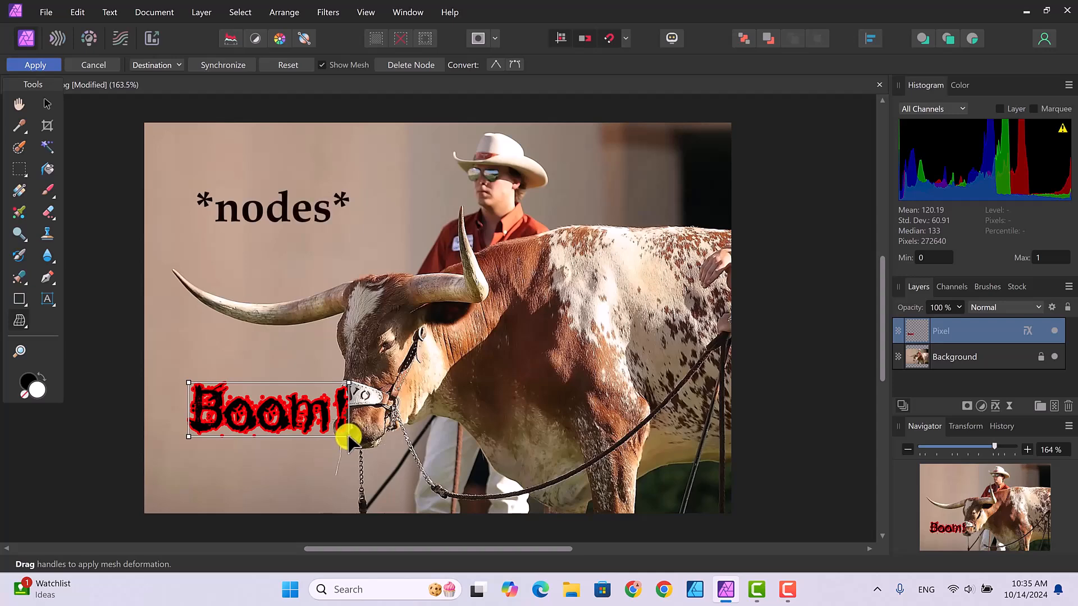
{"action": "left_click_drag", "start_coordinate": [349, 437], "coordinate": [373, 450]}
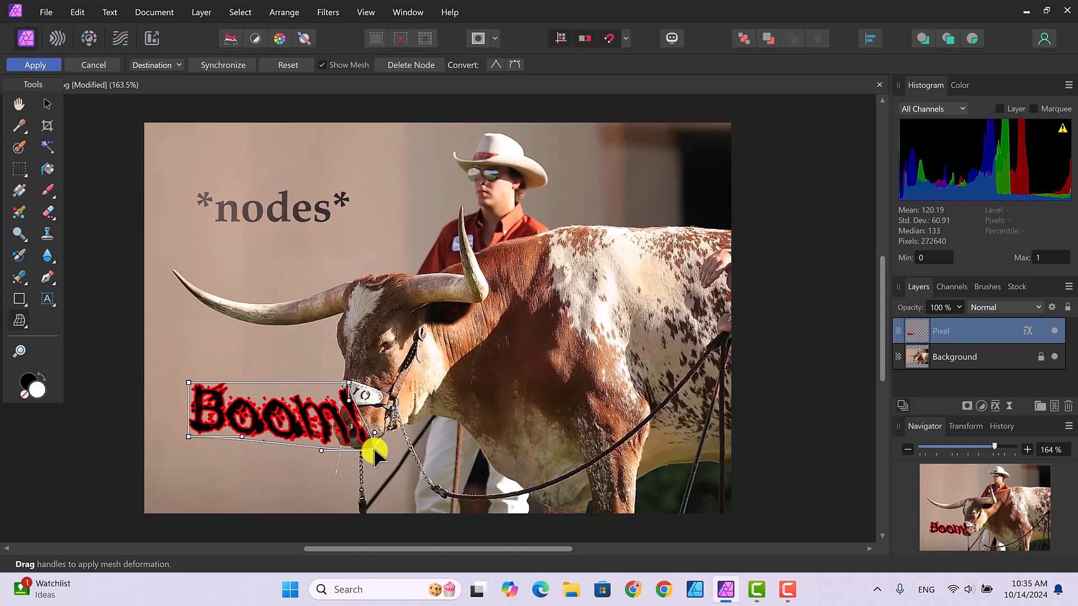
{"action": "left_click", "coordinate": [189, 382]}
{"action": "left_click_drag", "start_coordinate": [187, 382], "coordinate": [174, 353]}
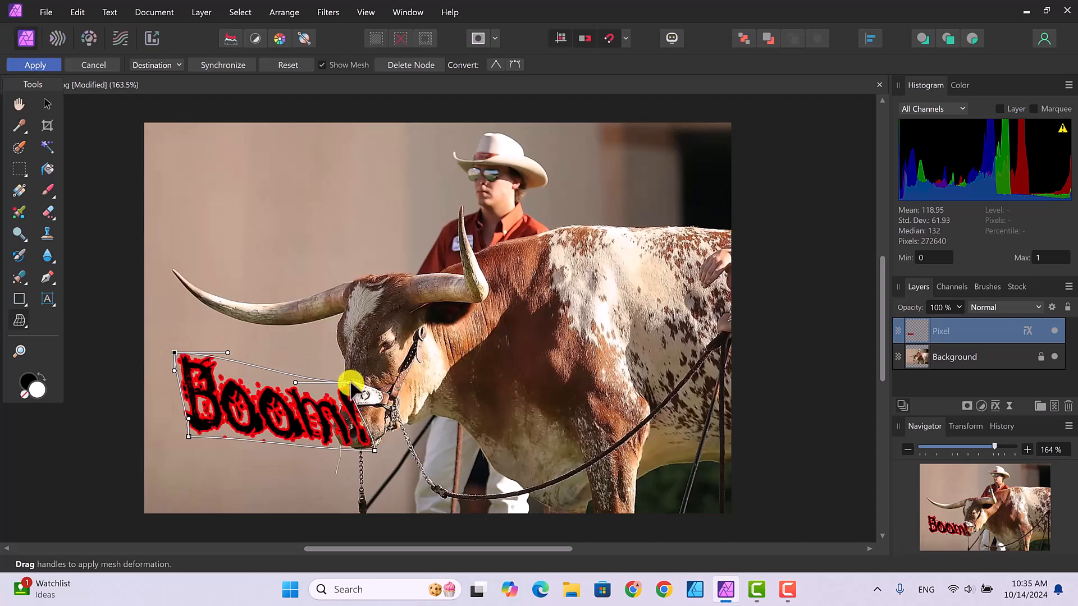
{"action": "left_click_drag", "start_coordinate": [350, 387], "coordinate": [343, 393]}
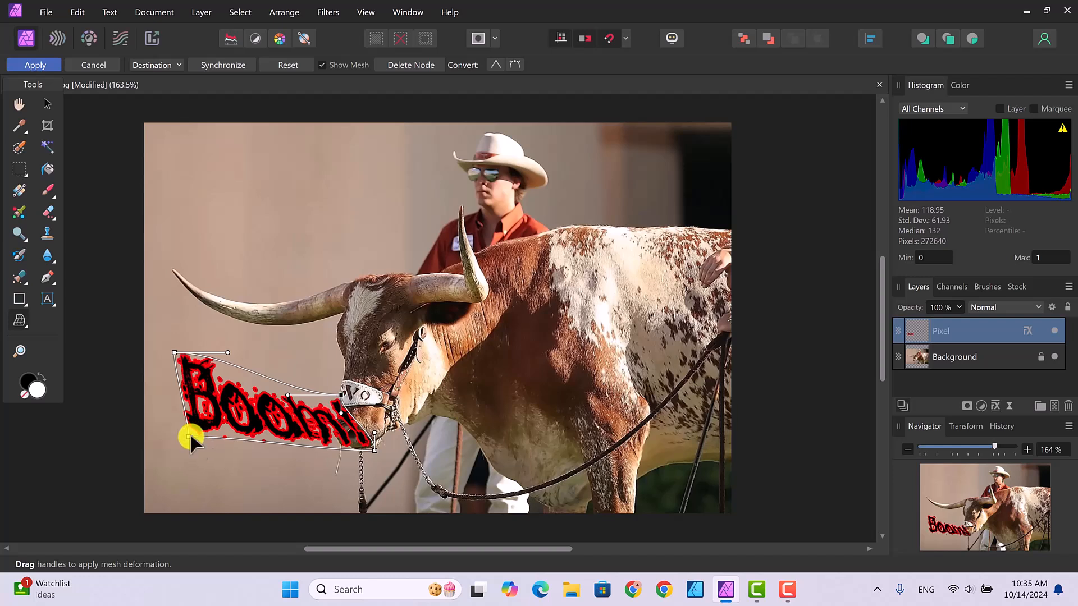
{"action": "left_click_drag", "start_coordinate": [187, 433], "coordinate": [171, 438]}
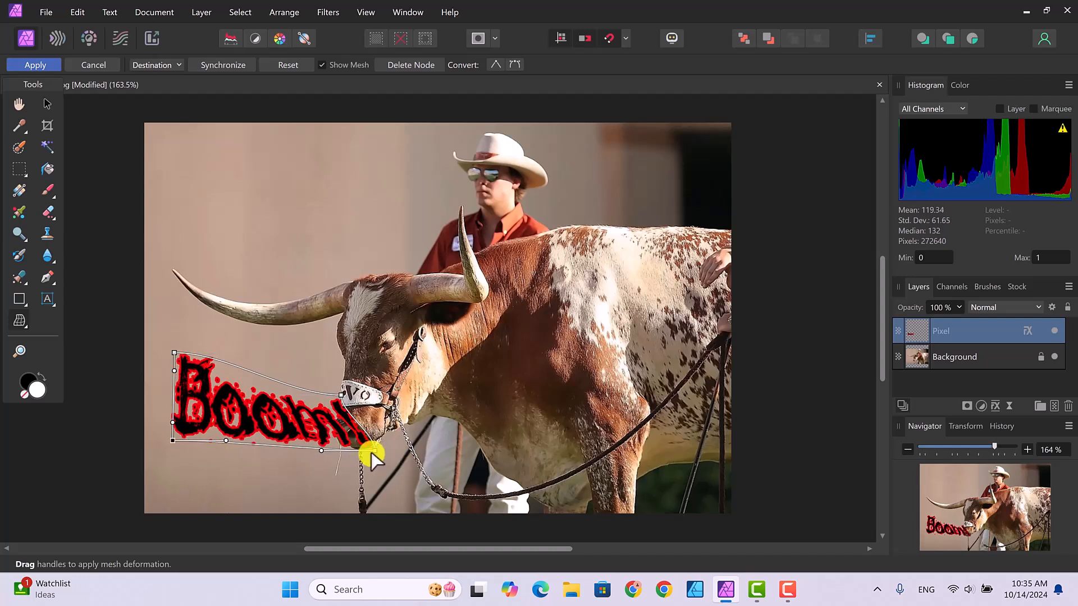
{"action": "left_click_drag", "start_coordinate": [375, 449], "coordinate": [362, 445]}
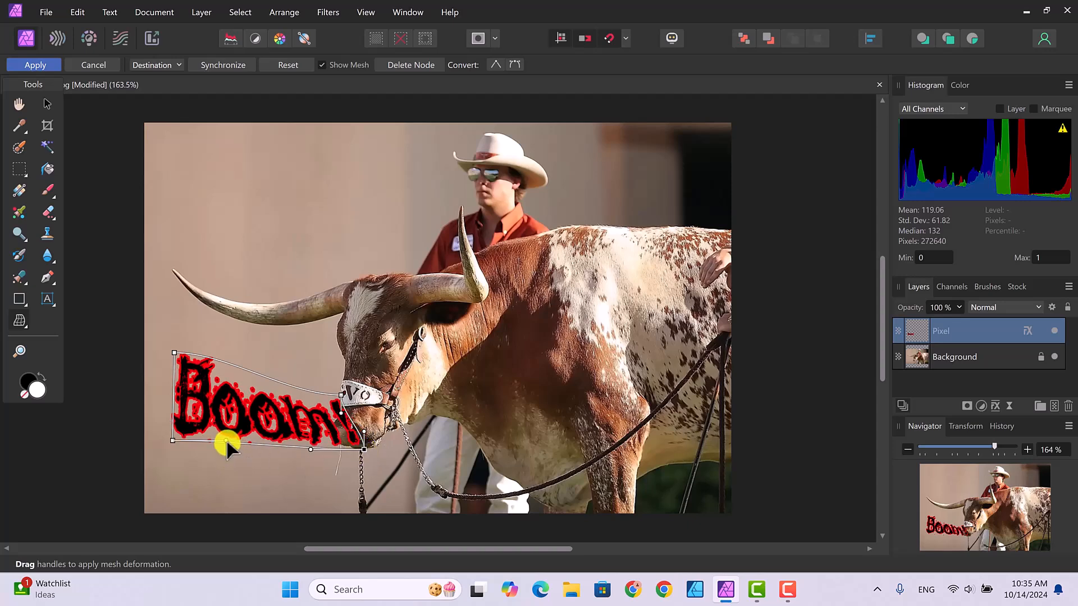
{"action": "left_click_drag", "start_coordinate": [224, 435], "coordinate": [222, 420]}
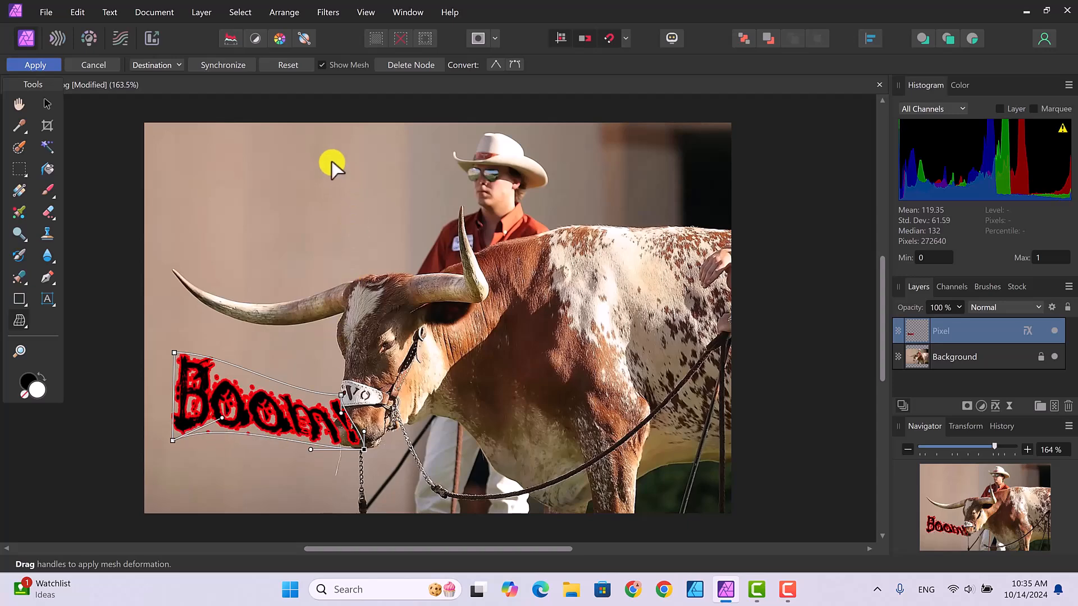
{"action": "left_click", "coordinate": [40, 65]}
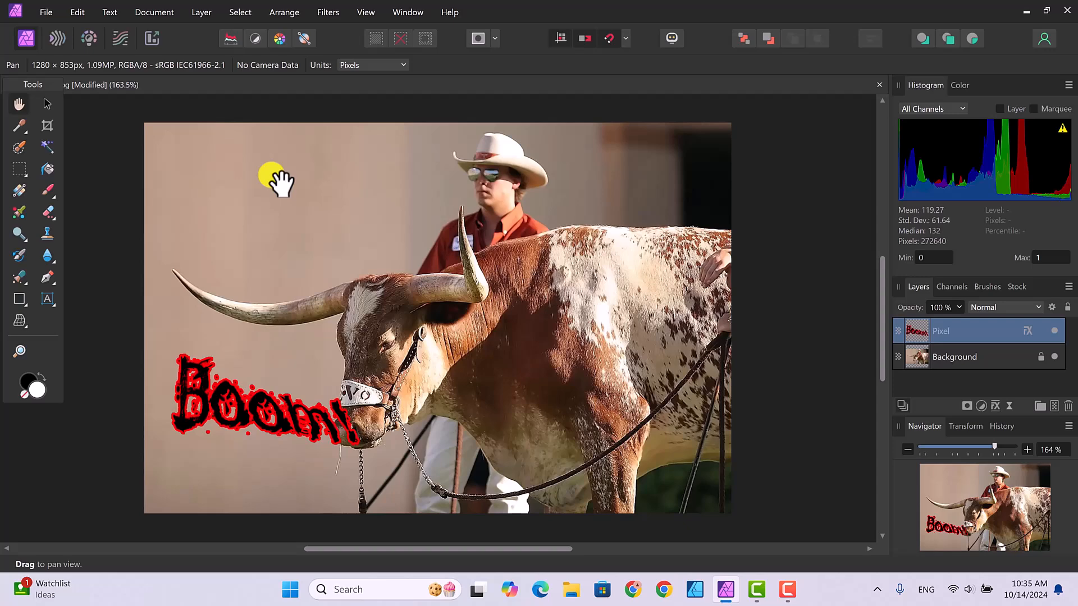
Step: Move the warped "Boom!" text downward so it sits lower beside the longhorn's muzzle
{"action": "left_click", "coordinate": [42, 104]}
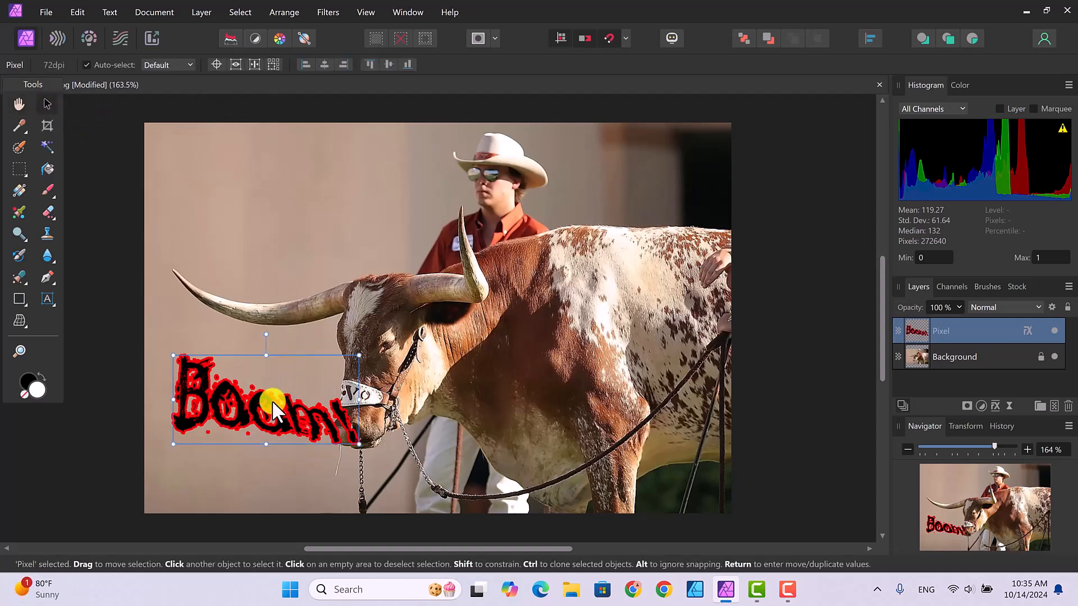
{"action": "left_click_drag", "start_coordinate": [272, 399], "coordinate": [265, 435]}
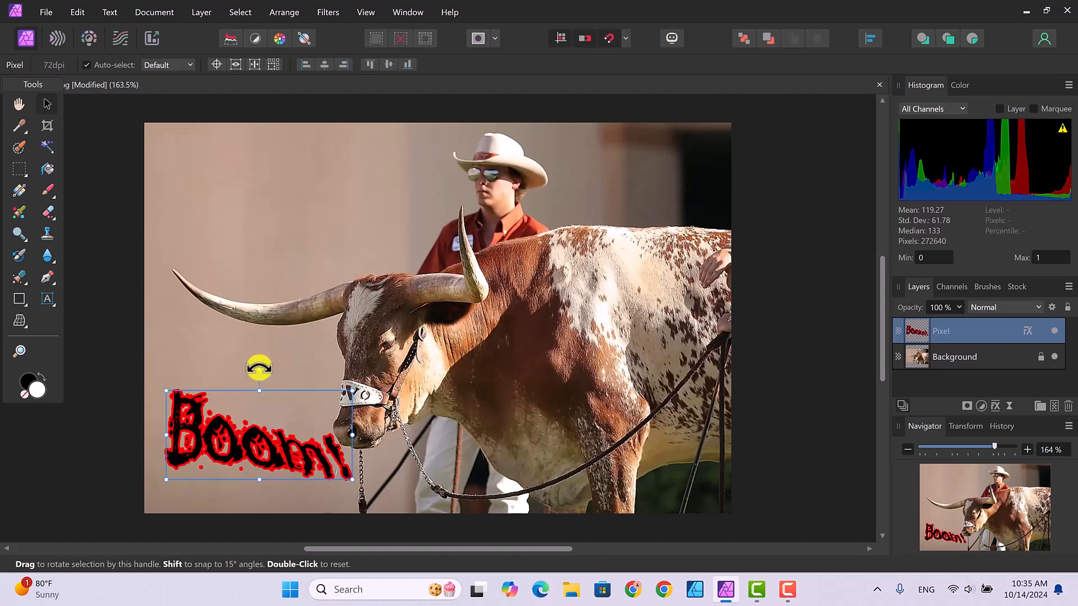
Step: Rotate the "Boom!" text slightly counterclockwise so it slopes up toward the longhorn's muzzle, nudge it into place, and deselect it
{"action": "left_click_drag", "start_coordinate": [258, 368], "coordinate": [246, 370]}
{"action": "left_click_drag", "start_coordinate": [291, 398], "coordinate": [285, 403]}
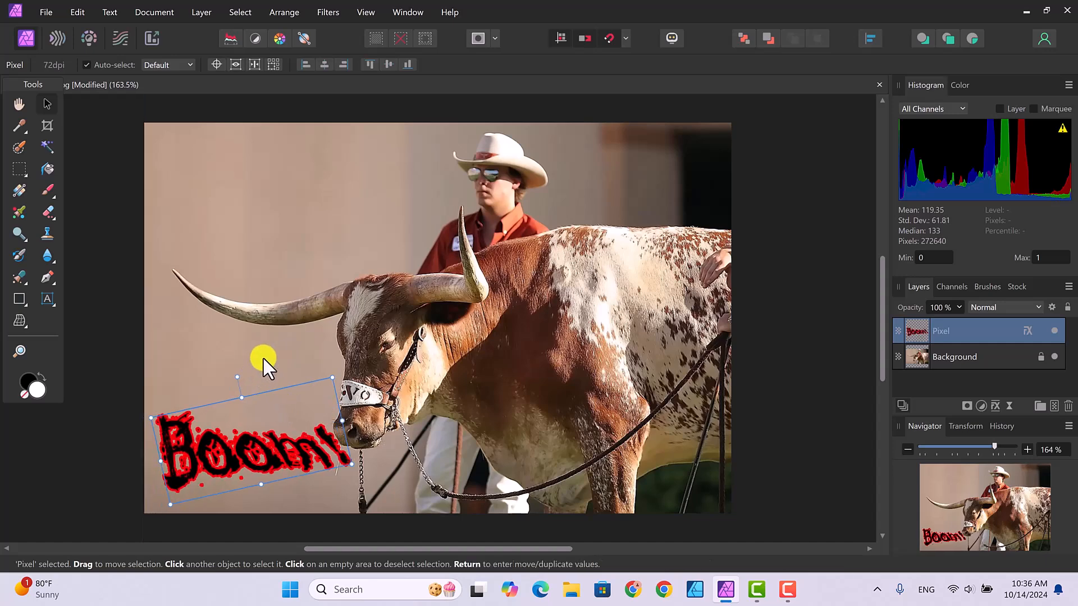
{"action": "left_click_drag", "start_coordinate": [238, 412], "coordinate": [241, 411]}
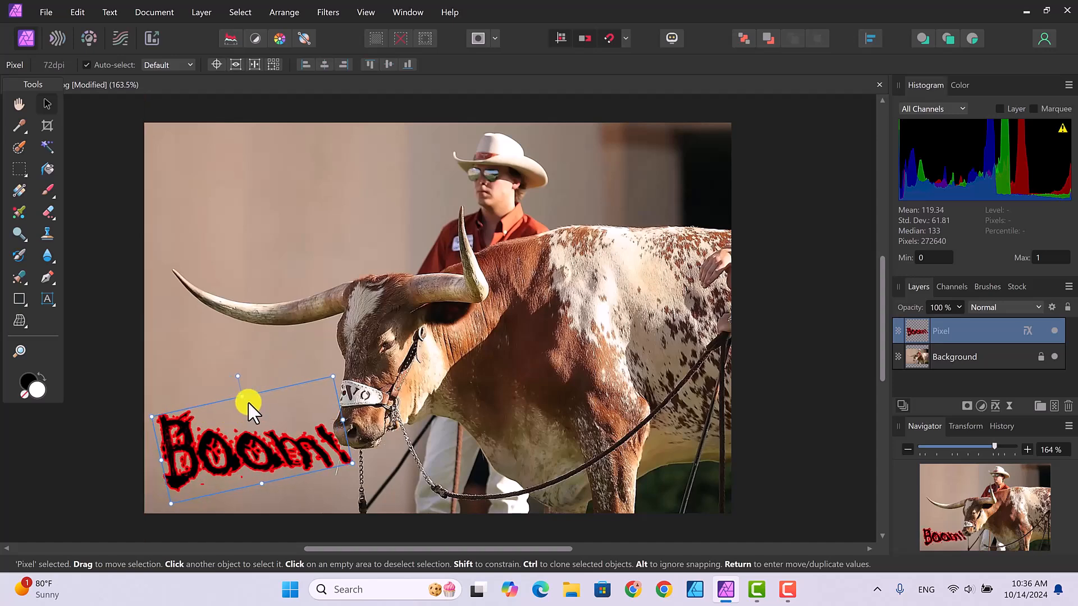
{"action": "left_click", "coordinate": [280, 362]}
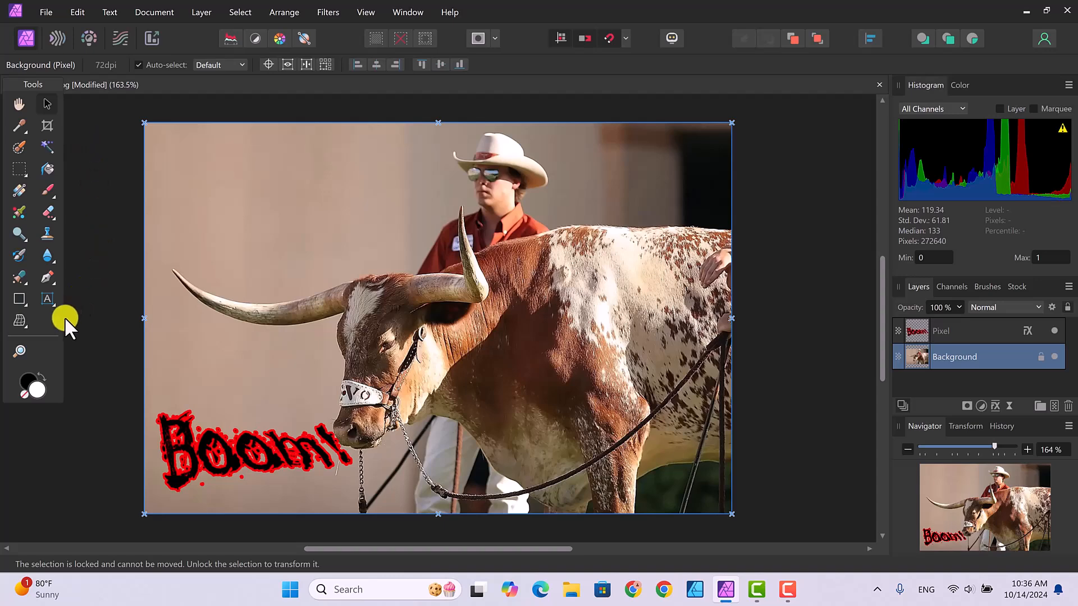
Step: Add the art text "24-3" in F-Rotten Font at 138.2 pt on the blank wall above the longhorn's horn
{"action": "left_click", "coordinate": [48, 299]}
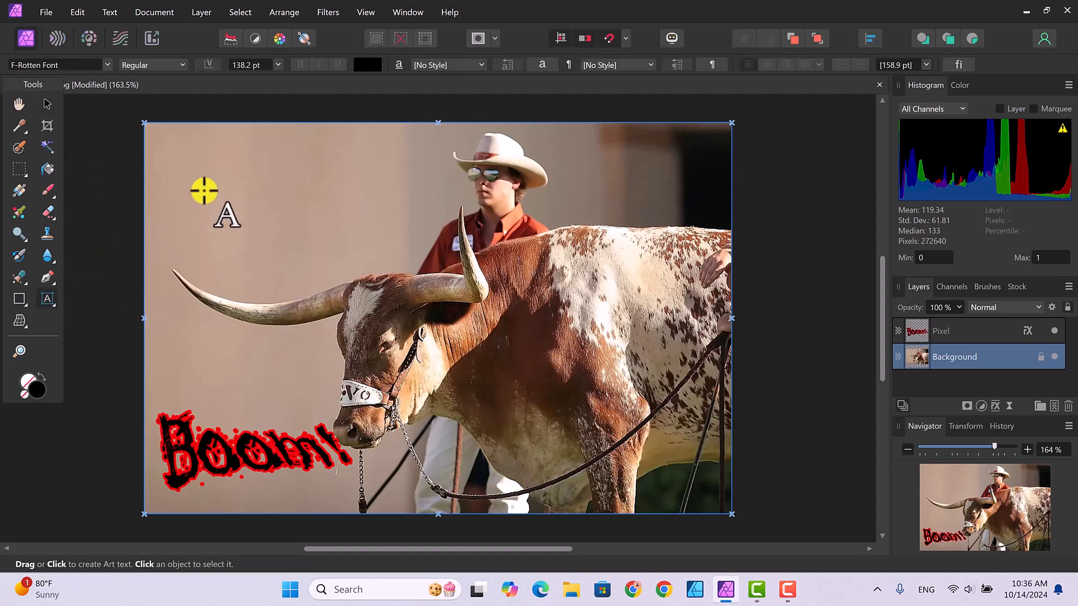
{"action": "left_click", "coordinate": [208, 184]}
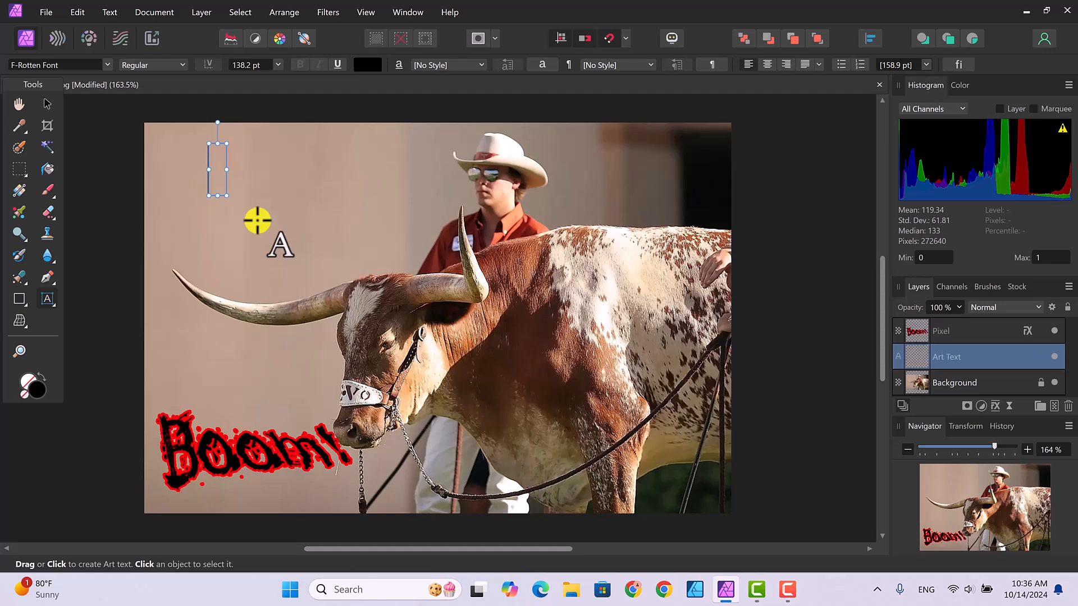
{"action": "type", "text": "2"}
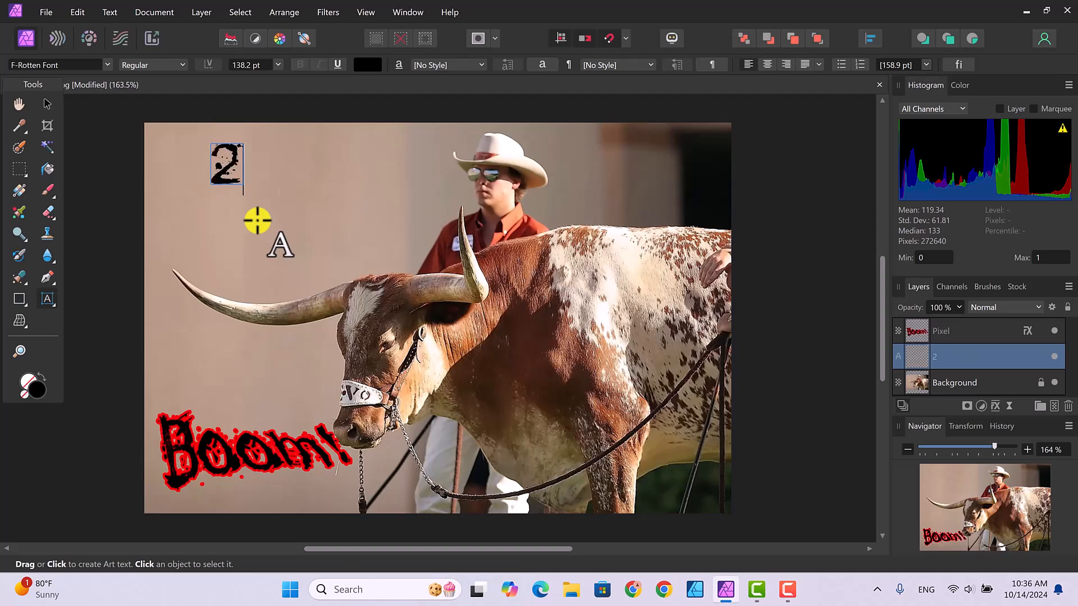
{"action": "type", "text": "4-3"}
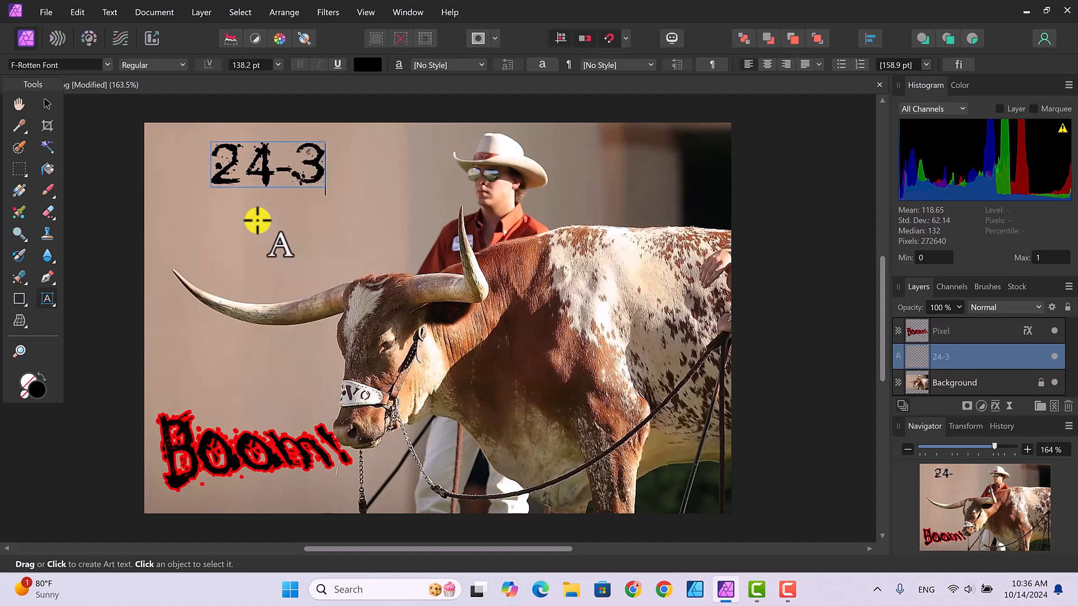
{"action": "key", "text": "Escape"}
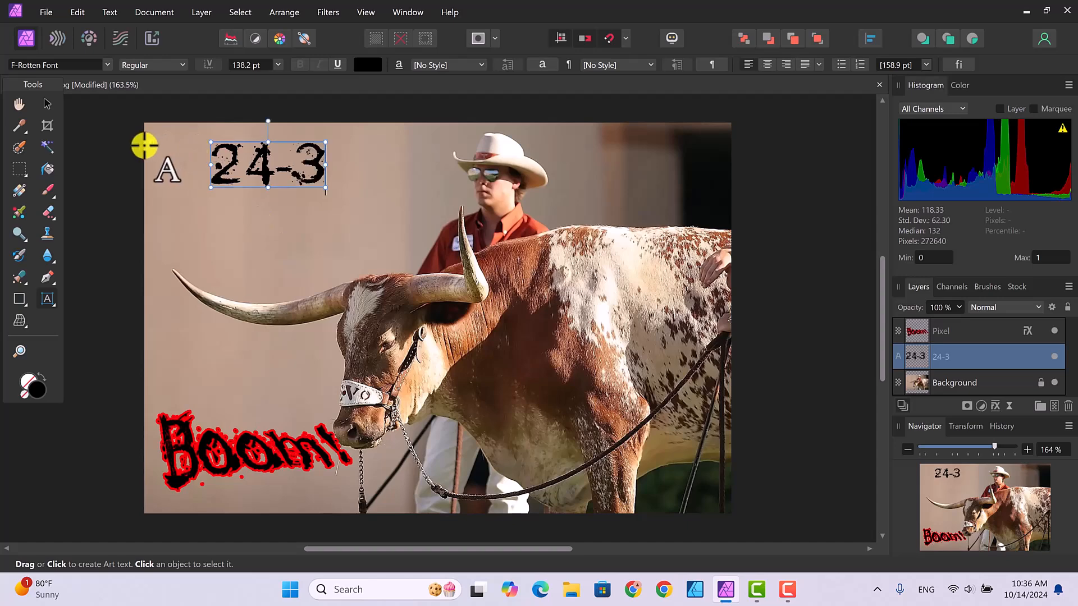
Step: Move the "24-3" text slightly downward on the wall above the horn and deselect it
{"action": "left_click", "coordinate": [46, 104]}
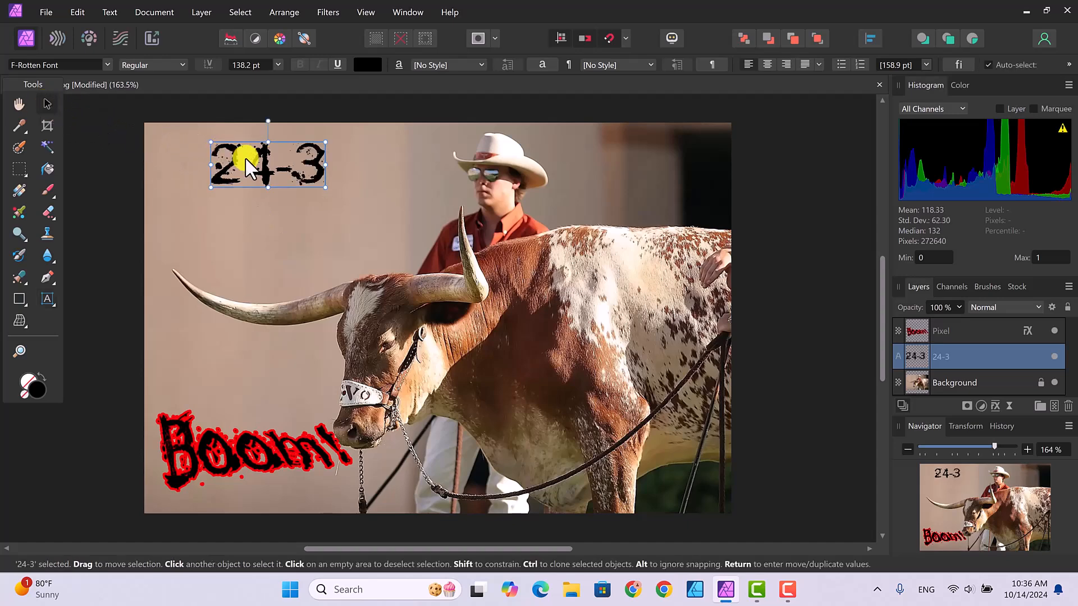
{"action": "left_click_drag", "start_coordinate": [261, 164], "coordinate": [263, 195]}
{"action": "left_click", "coordinate": [348, 215]}
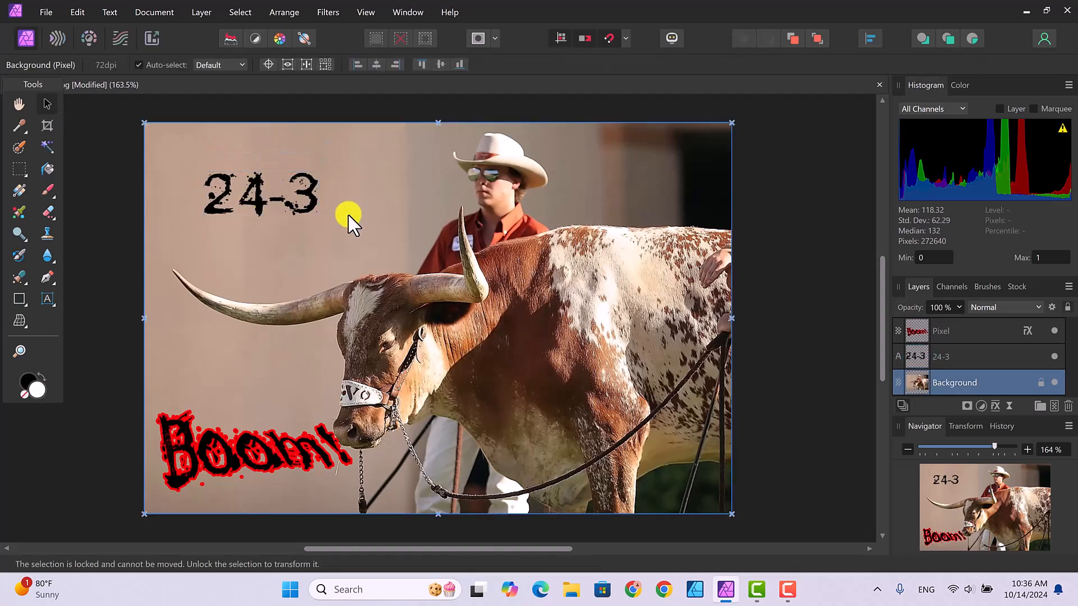